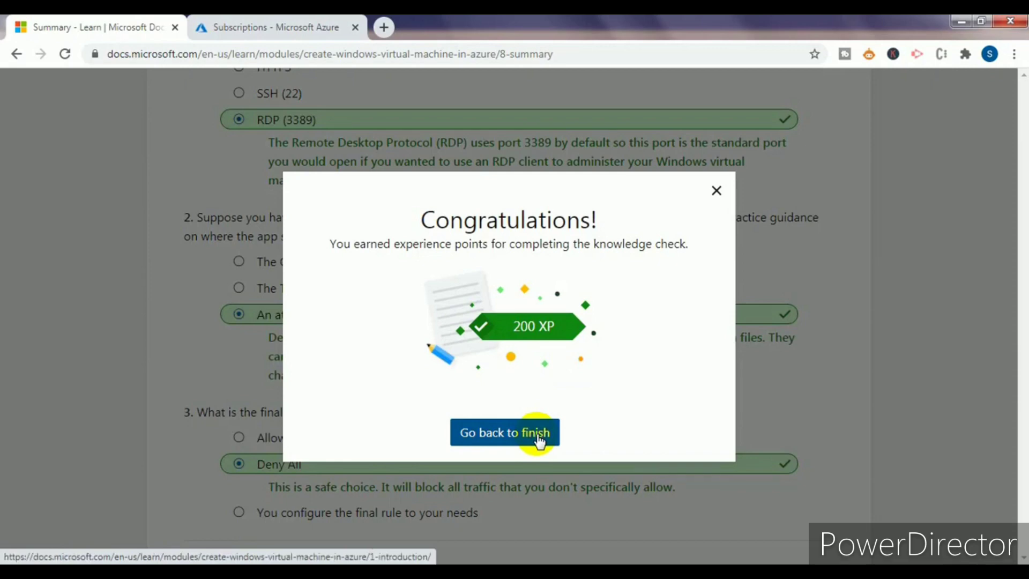
- Unlock the achievement for the completed module and view suggestions for what to learn next
left_click(539, 441)
left_click(1022, 381)
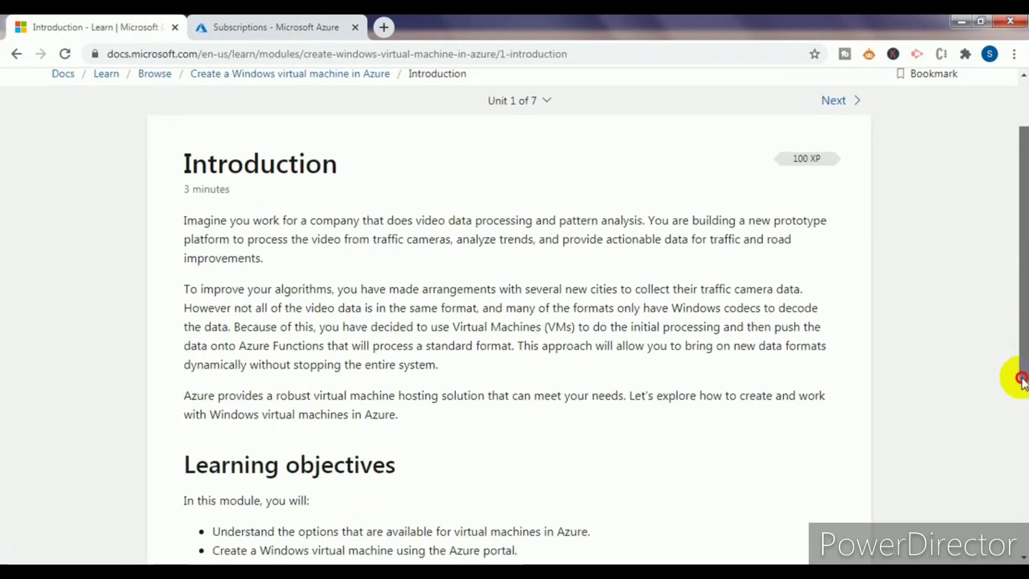
left_click_drag(1021, 381, 1016, 483)
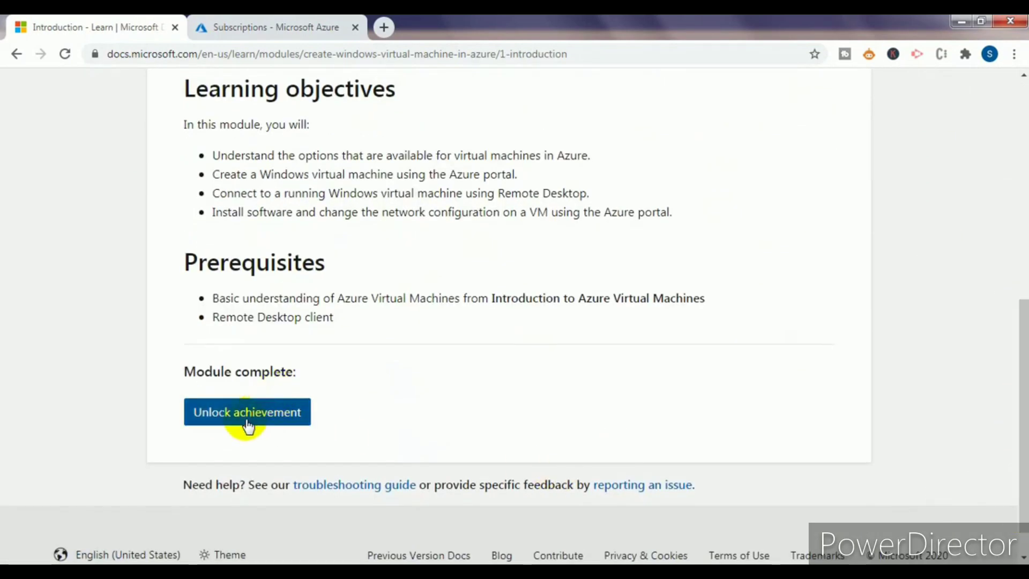
left_click(269, 422)
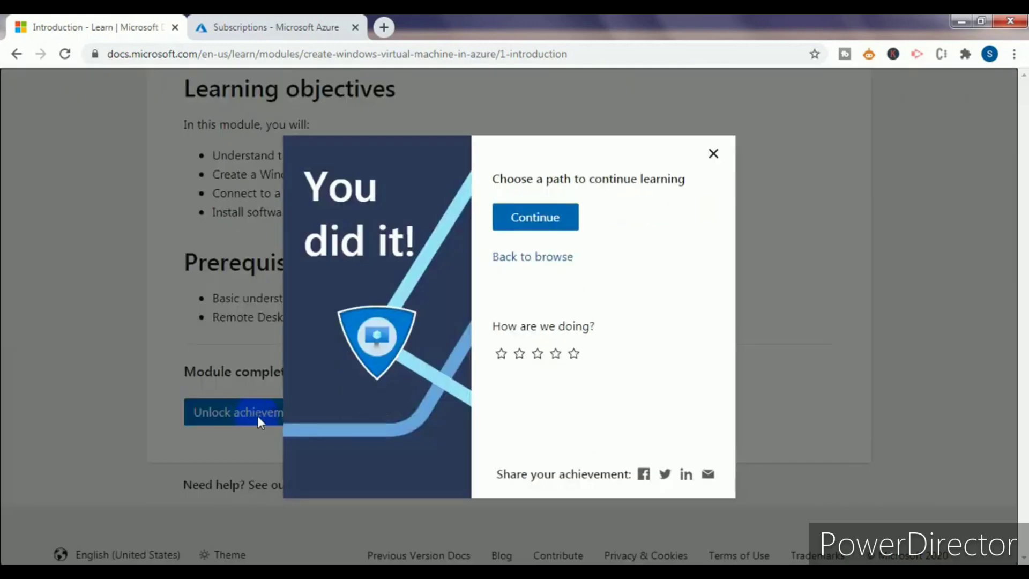
left_click(549, 221)
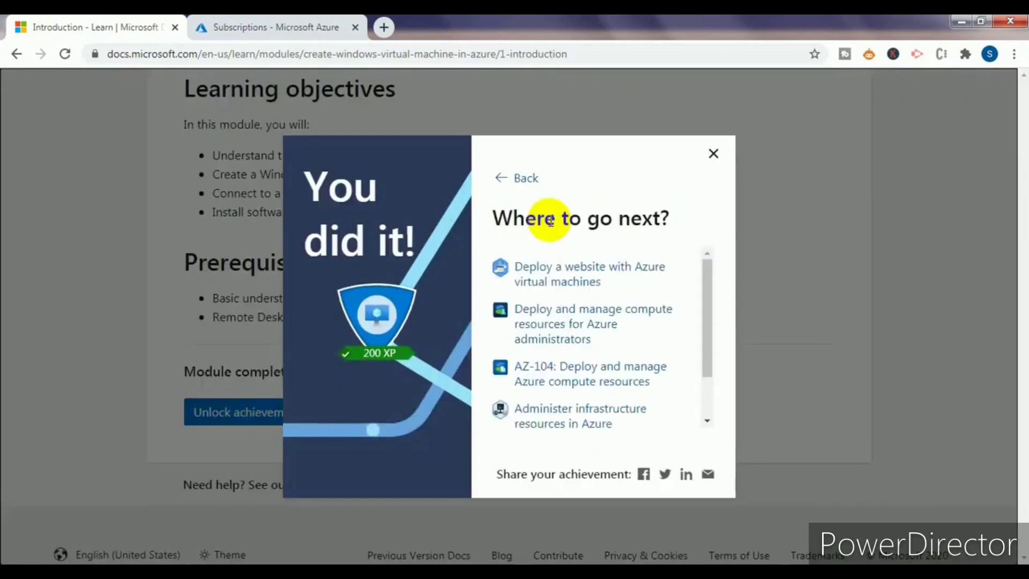
- Start the Deploy a website with Azure virtual machines path, then reload the Azure subscriptions tab
left_click(586, 275)
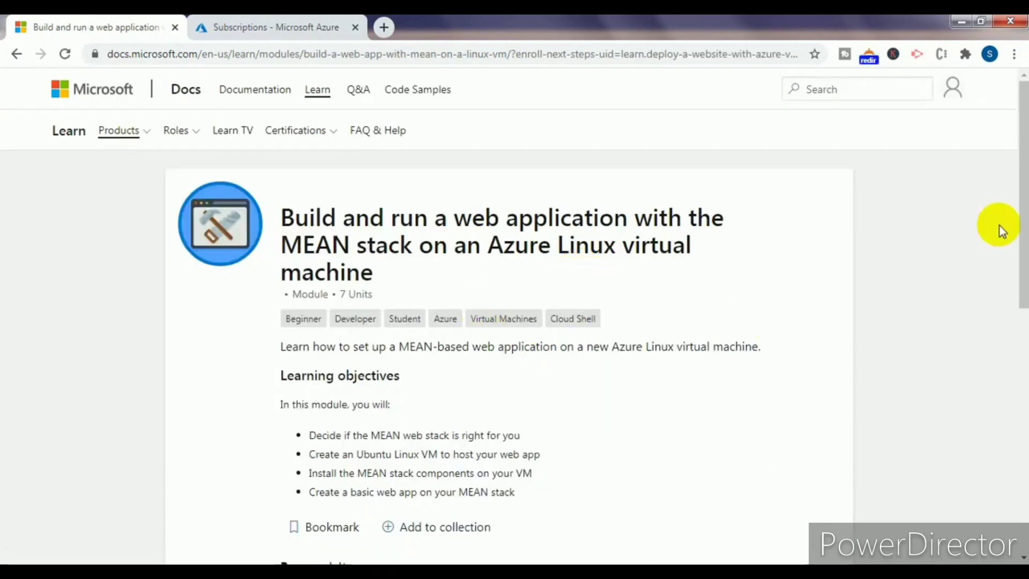
left_click_drag(1021, 222, 992, 322)
left_click(310, 354)
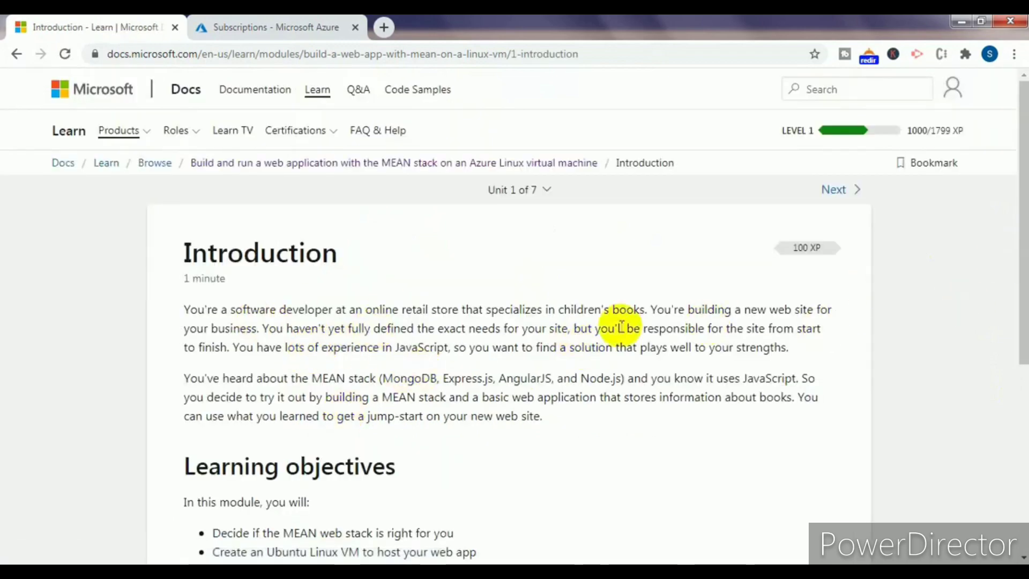
left_click(15, 53)
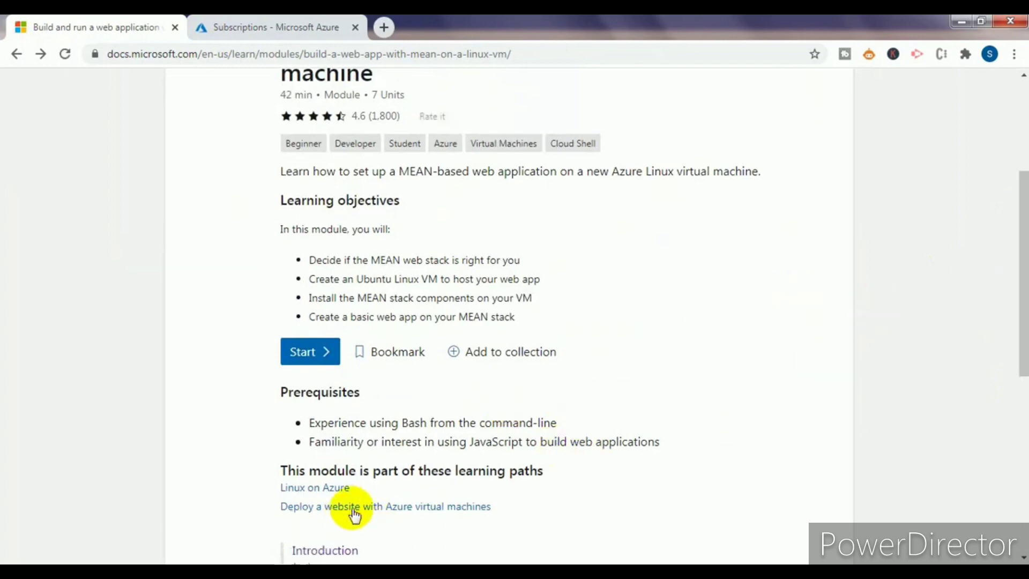
left_click(379, 508)
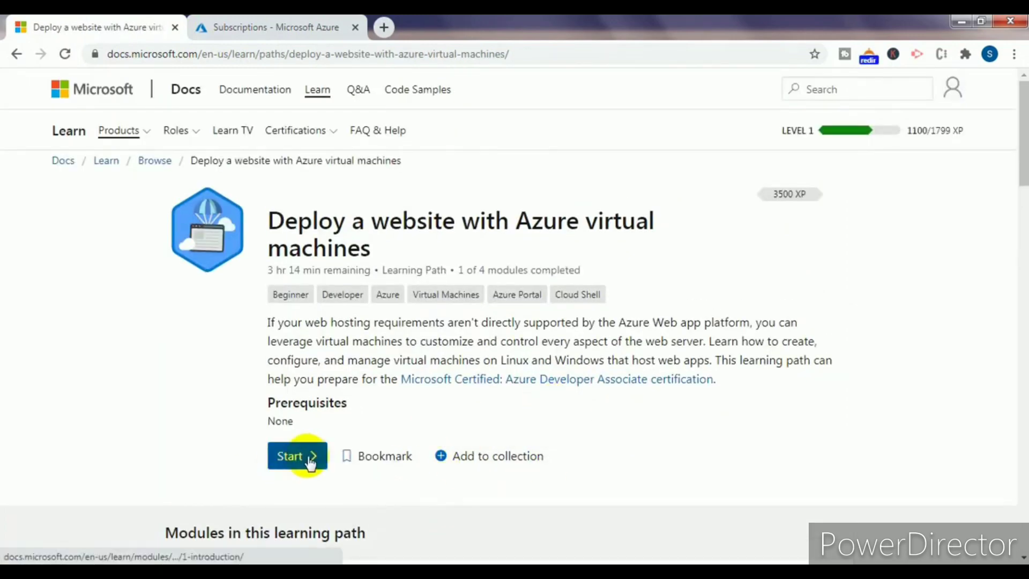
left_click(309, 460)
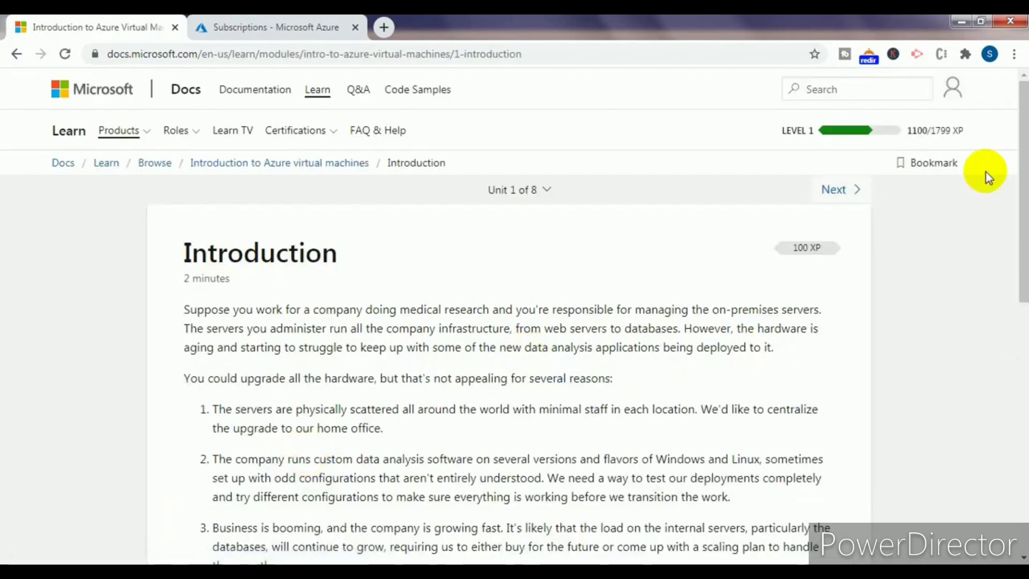
left_click_drag(1023, 170, 1018, 461)
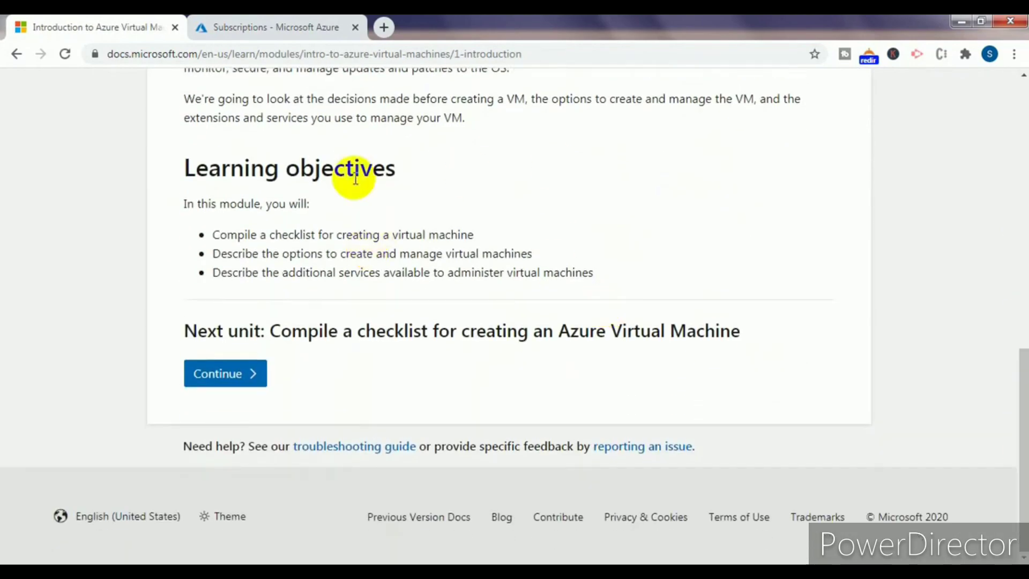
left_click(273, 22)
left_click(65, 54)
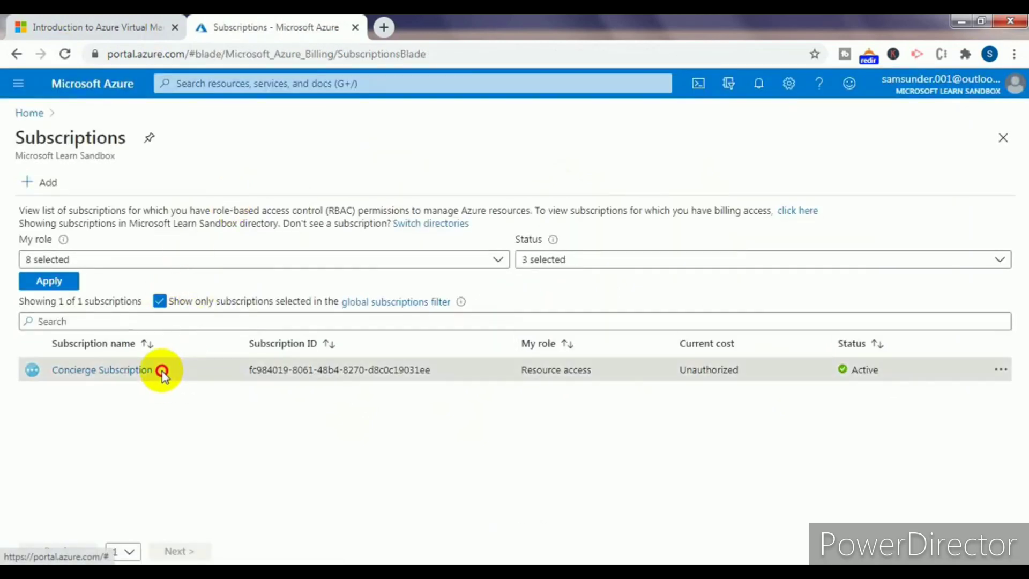
- From Concierge Subscription, go Home, open Virtual machines, and show the Add options
triple_click(71, 371)
triple_click(71, 371)
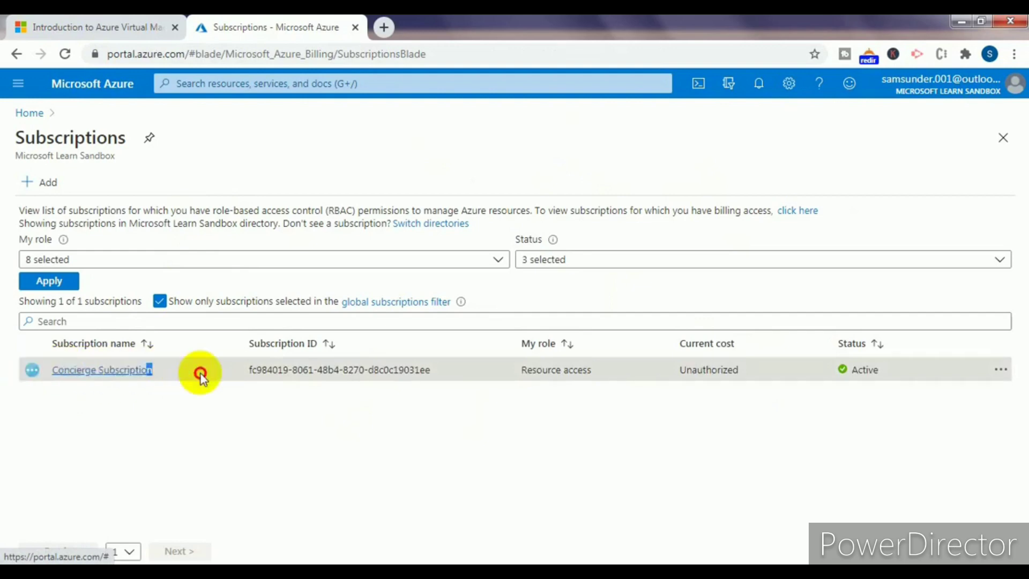
left_click(262, 425)
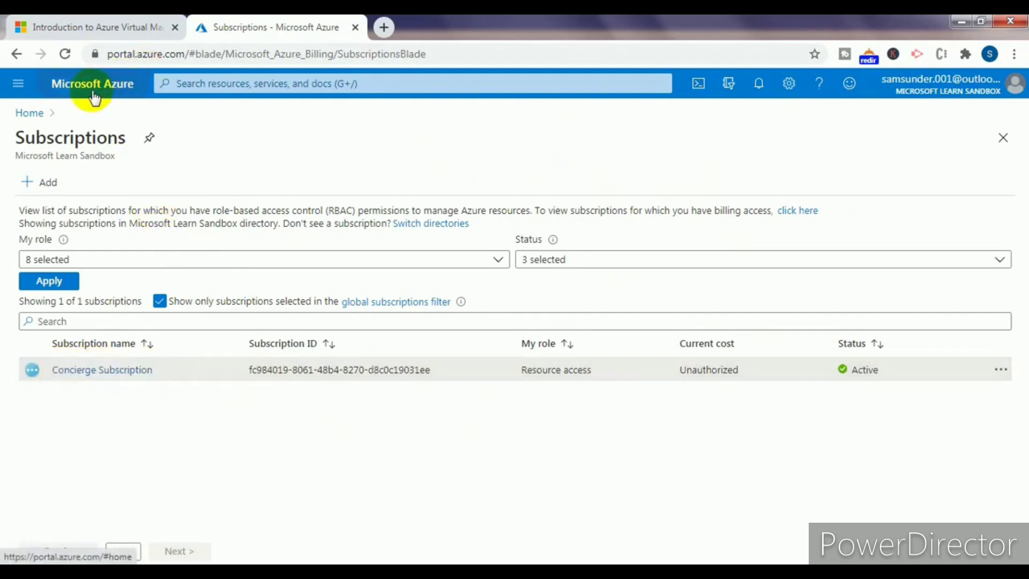
left_click(29, 113)
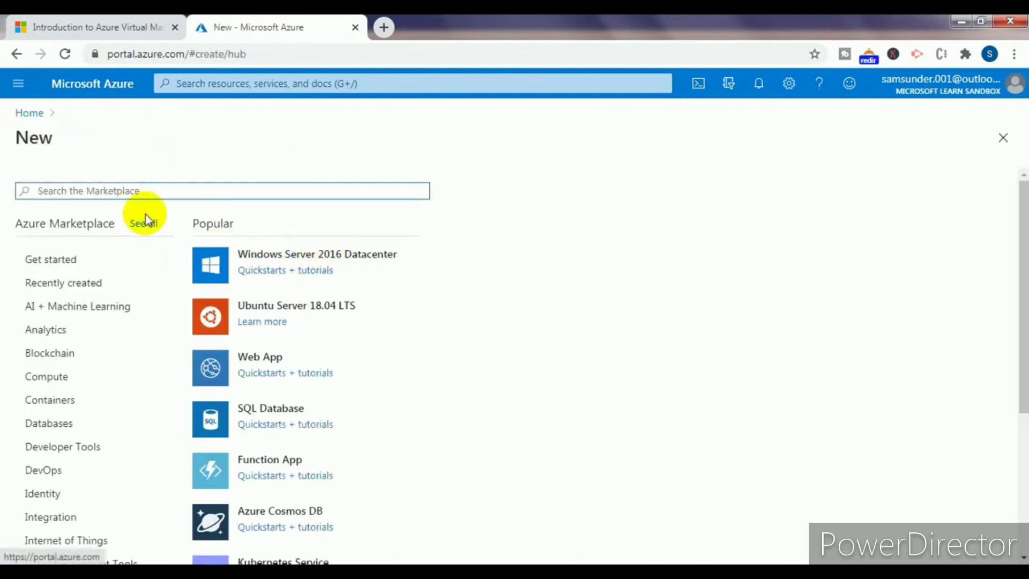
left_click(28, 114)
left_click(330, 172)
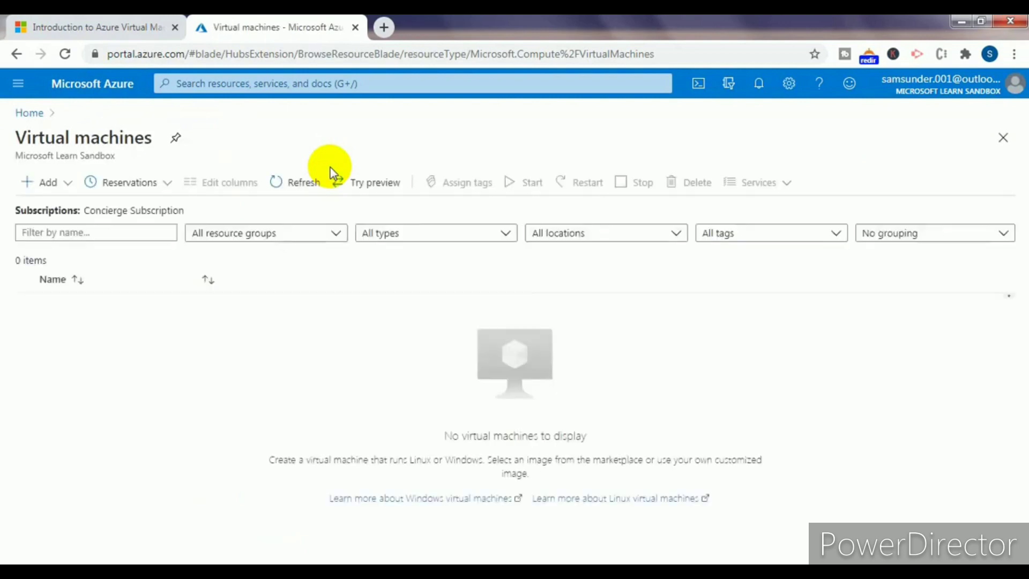
left_click(43, 184)
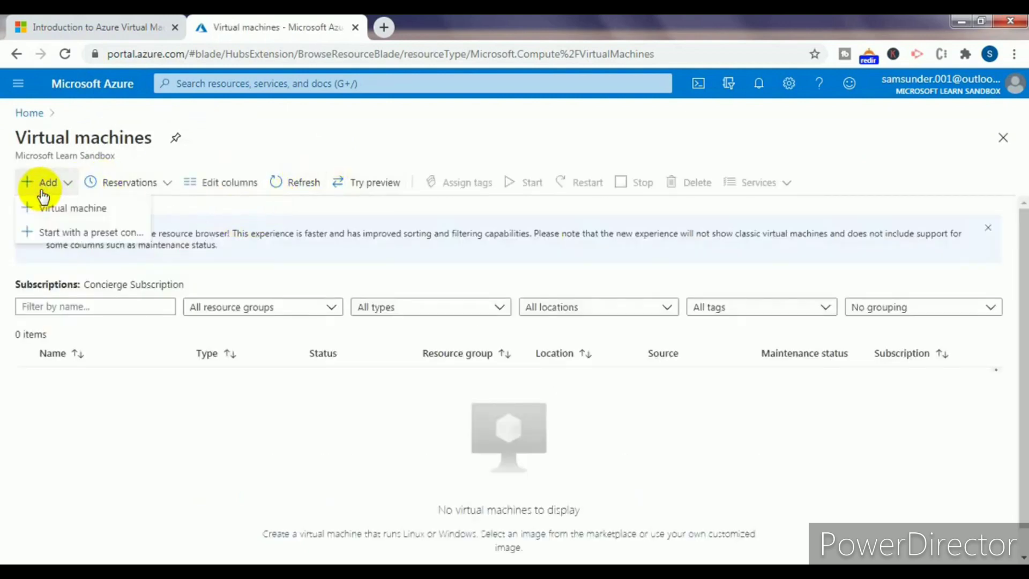
- Create a VM in the learn resource group using the Windows Server 2019 Datacenter - Gen1 image
left_click(56, 208)
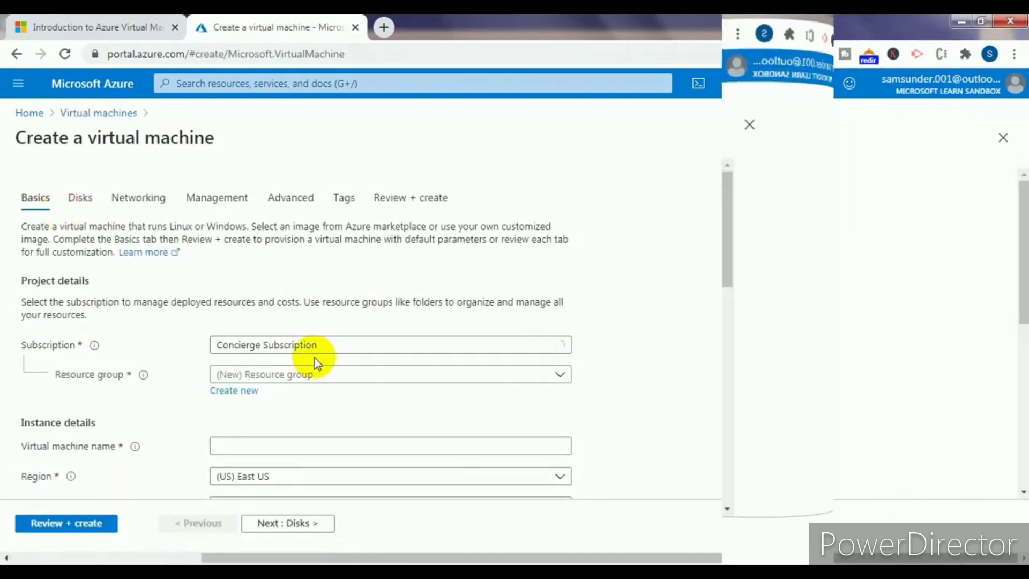
left_click(285, 375)
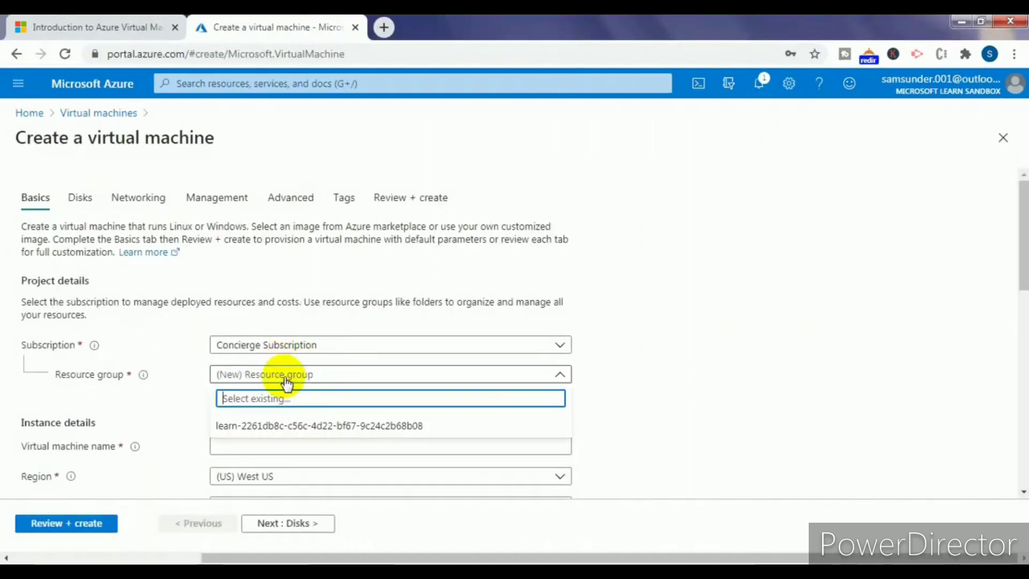
left_click(276, 426)
left_click(278, 443)
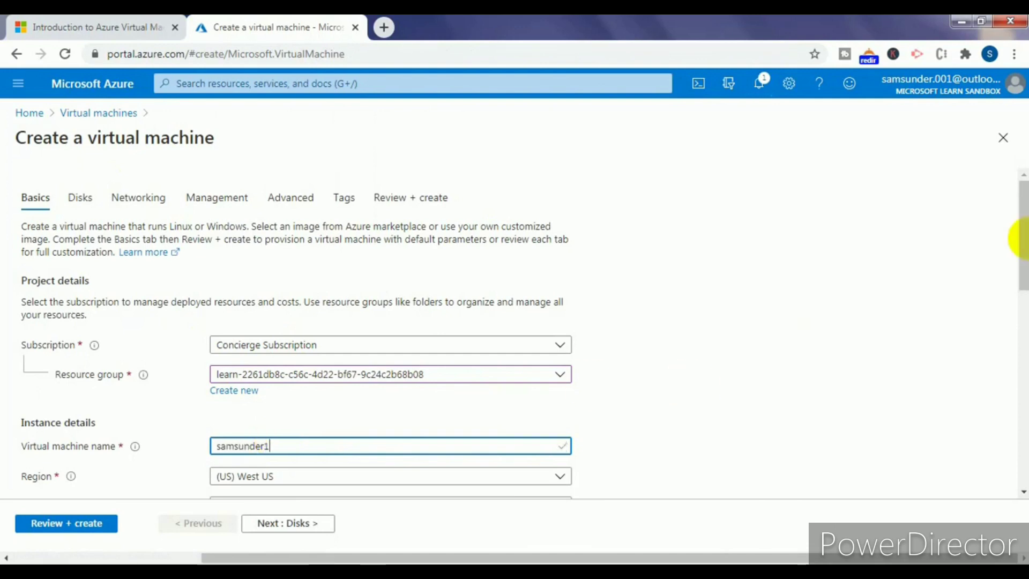
left_click_drag(1020, 245, 1018, 328)
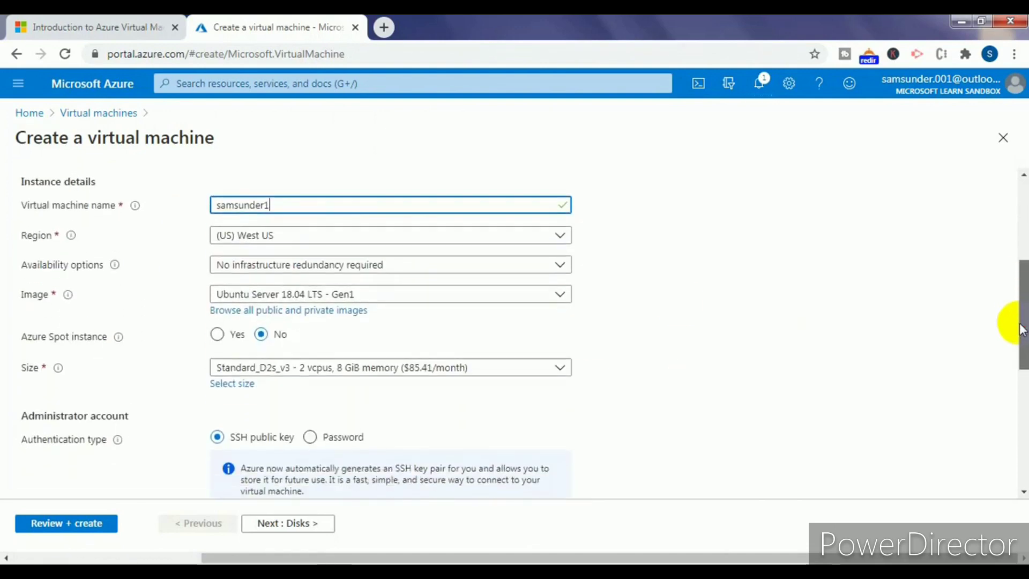
left_click(370, 293)
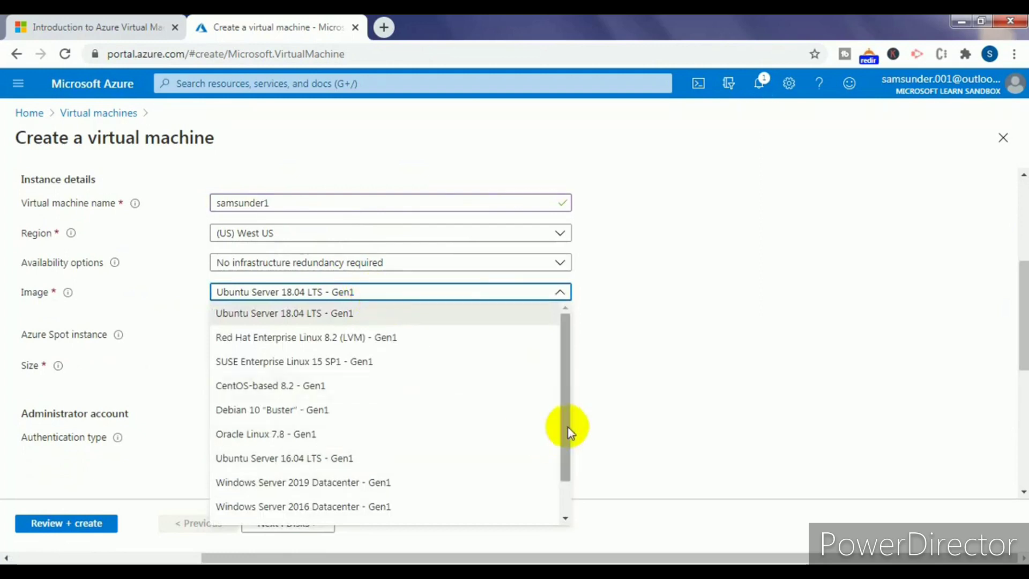
left_click_drag(567, 427, 292, 460)
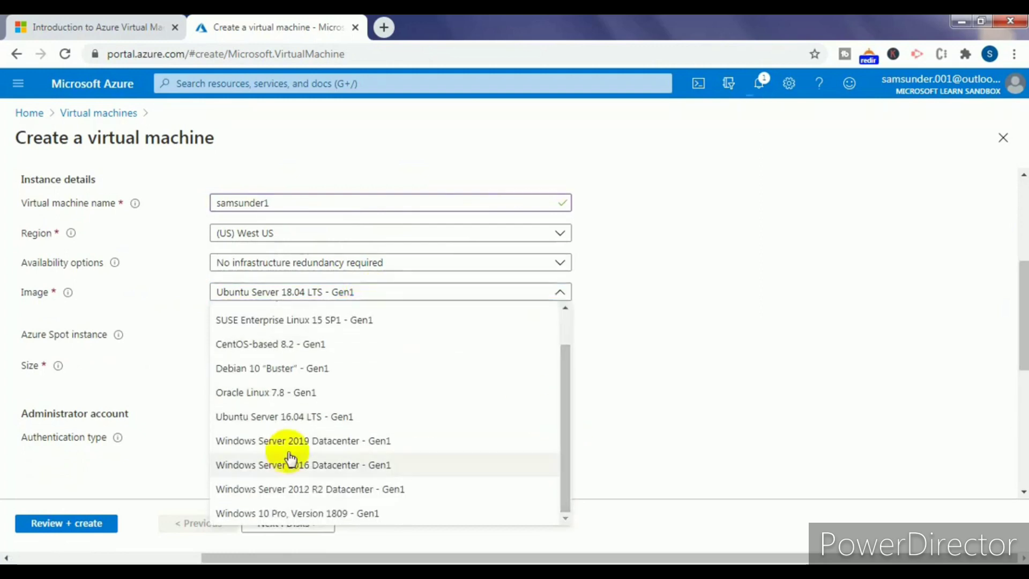
left_click(389, 443)
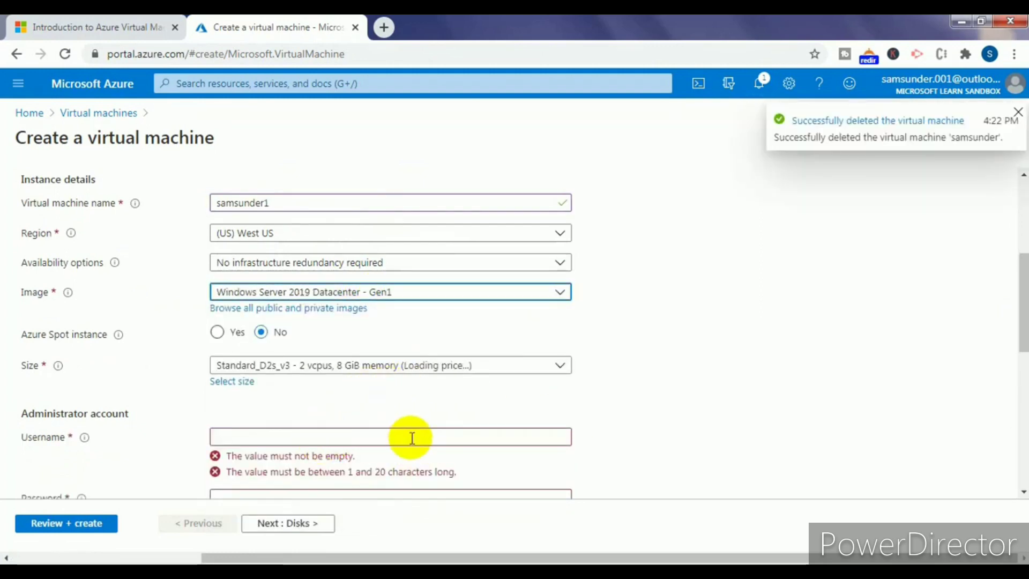
left_click(1018, 112)
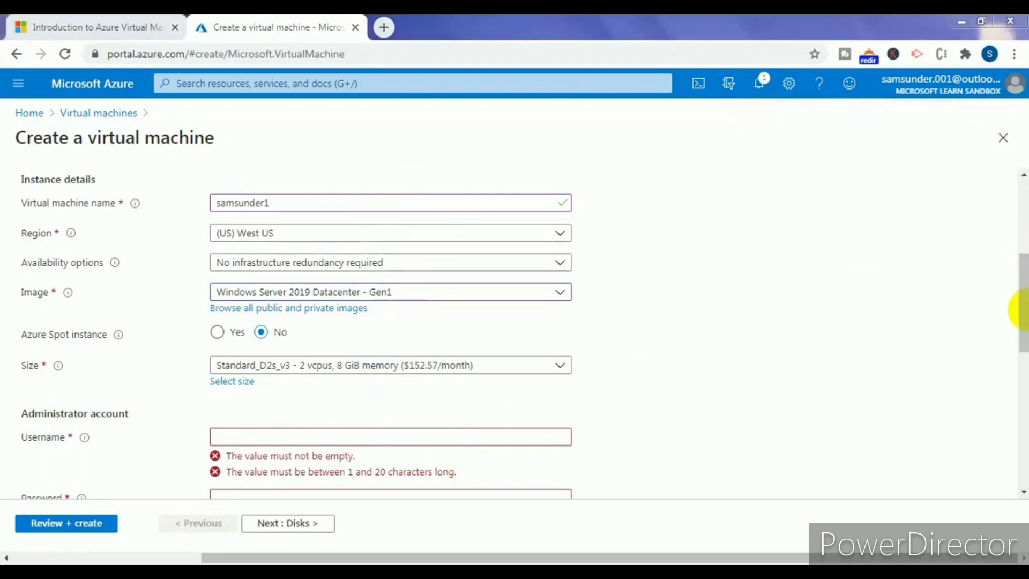
- Enter the administrator username and a compliant password, then confirm the password
left_click(290, 440)
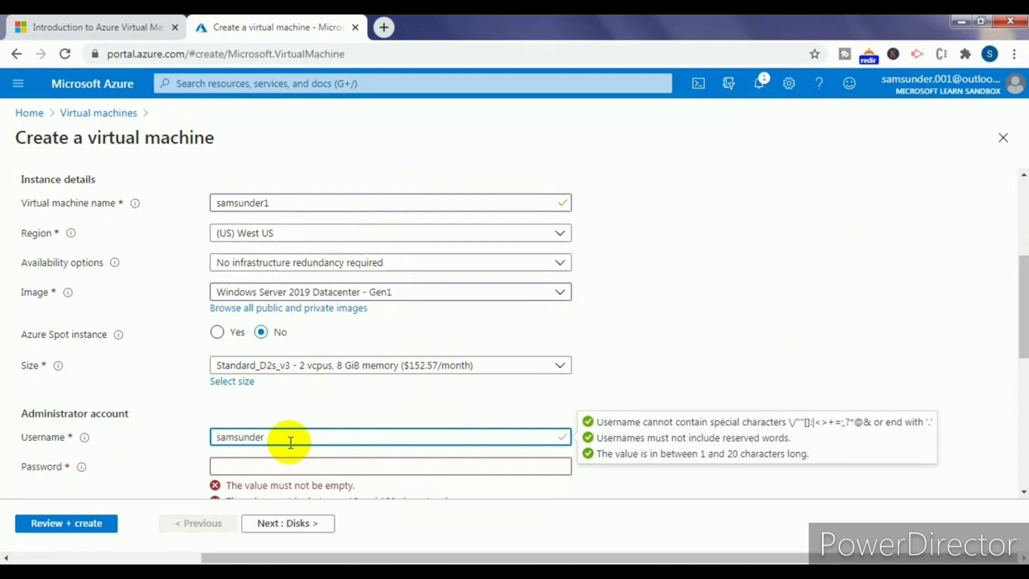
key("Tab")
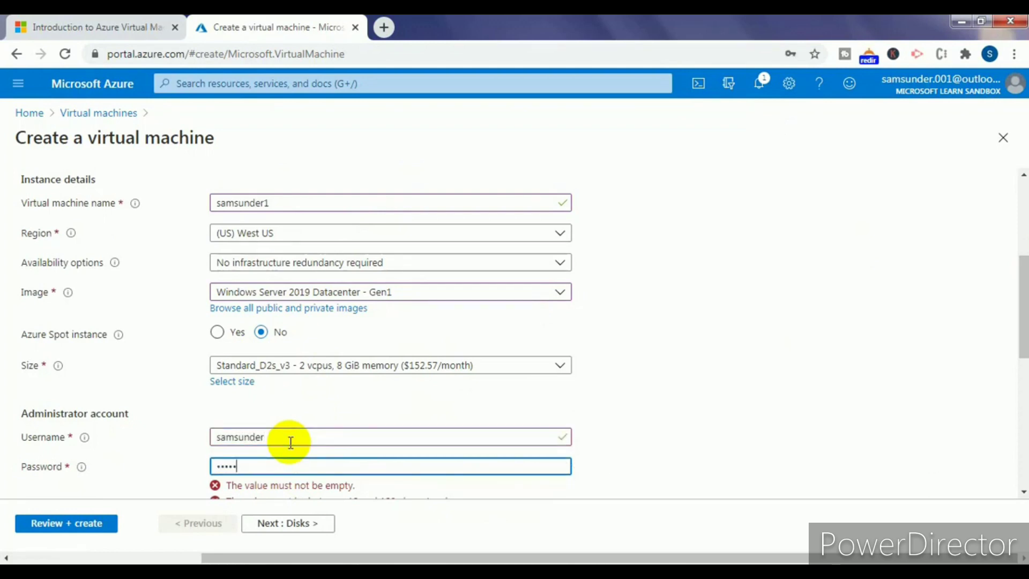
type("Password123!")
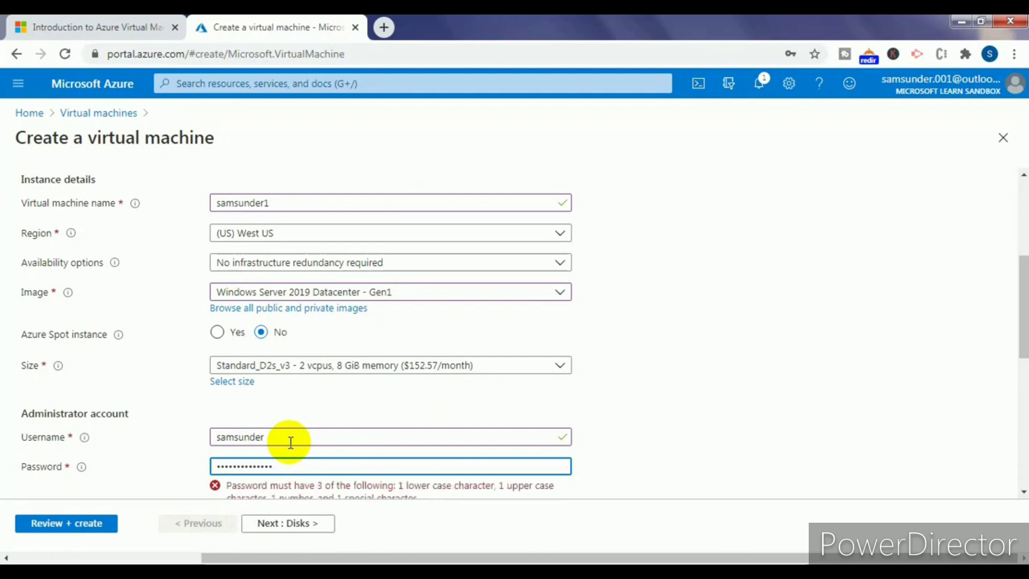
left_click_drag(277, 466, 3, 504)
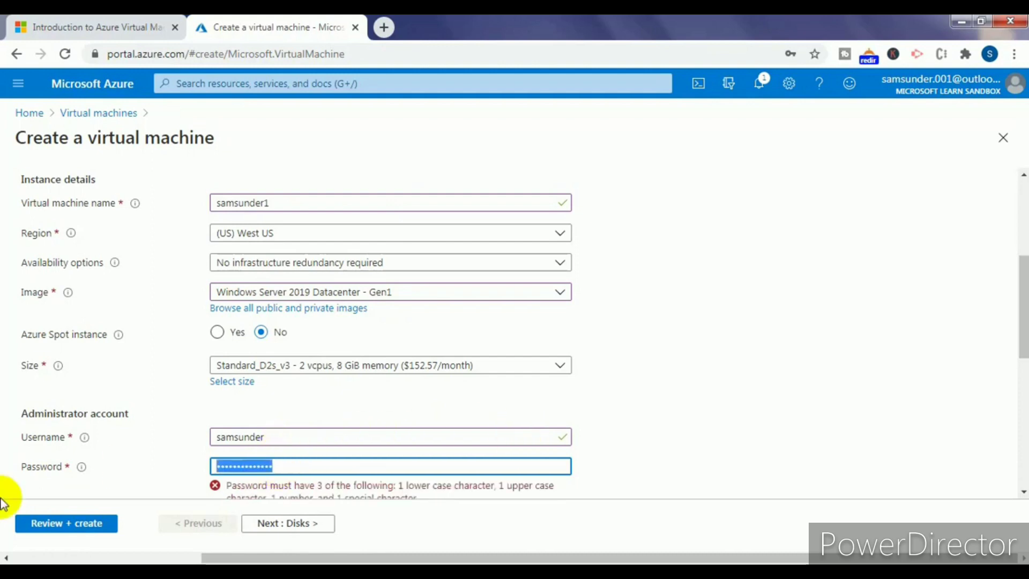
type("wo")
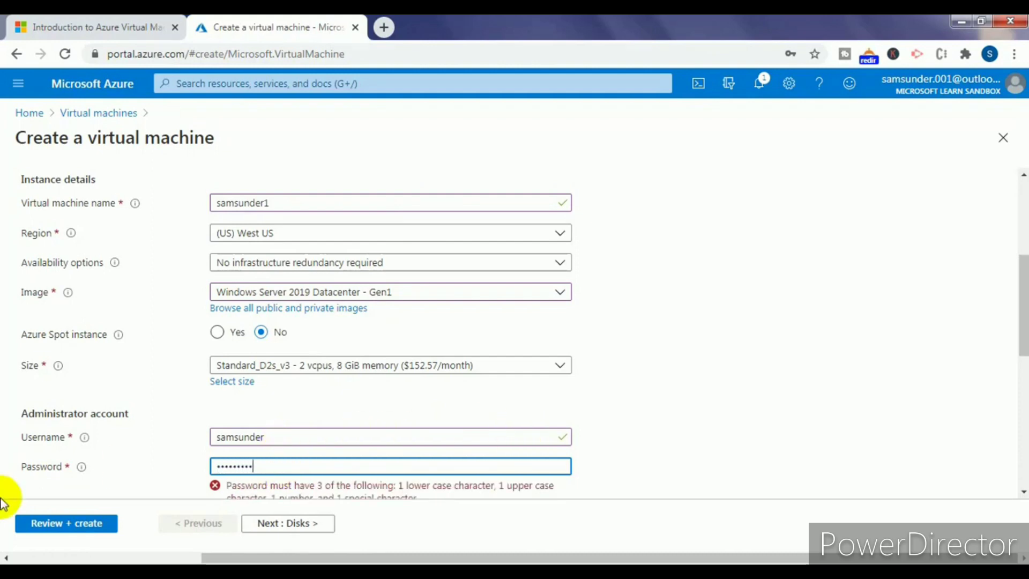
type("123")
key("Tab")
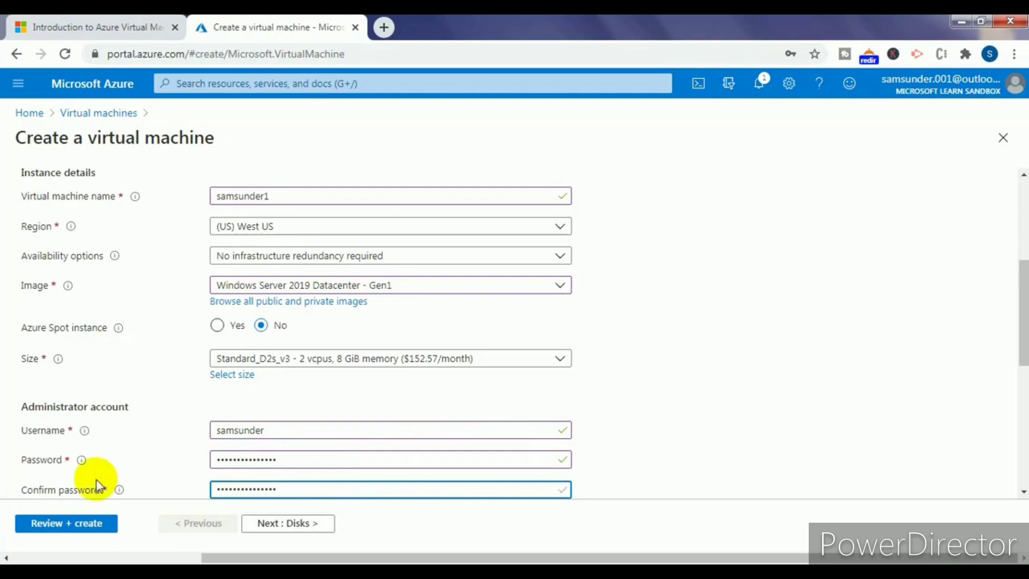
left_click_drag(1021, 296, 1023, 399)
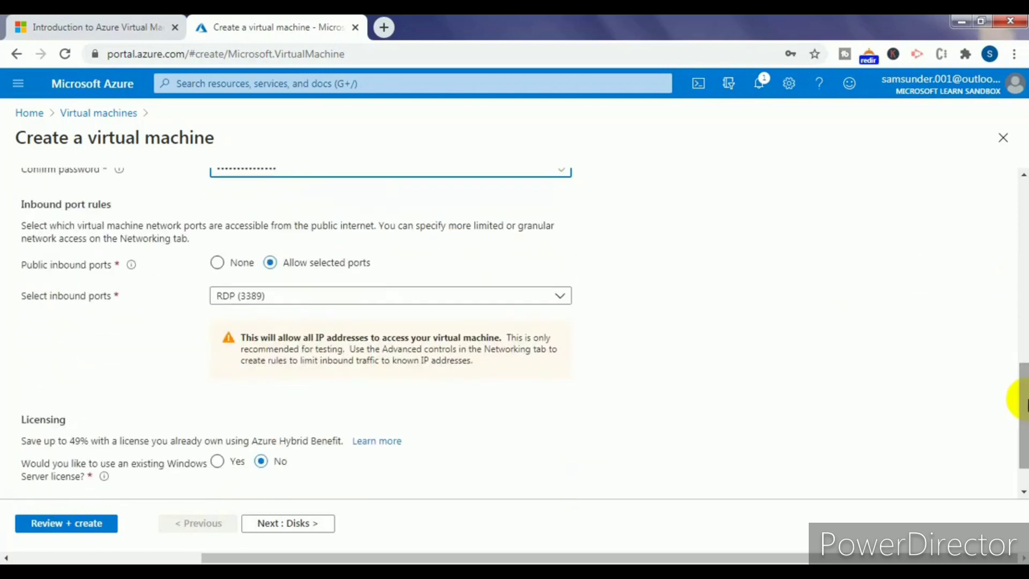
- Review the VM, save the browser credentials, create it after validation passes, and check deployment status
left_click(78, 524)
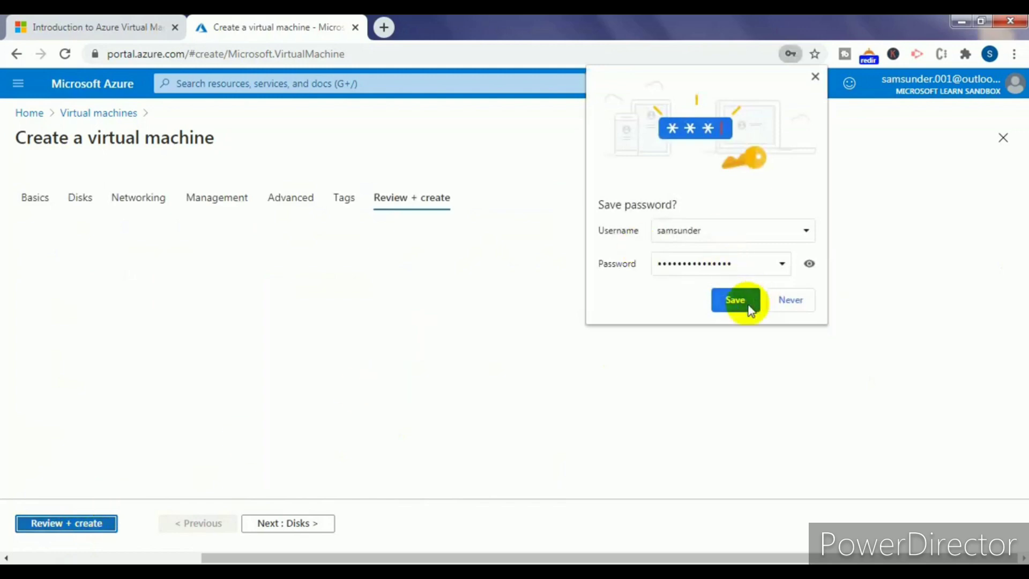
left_click(751, 300)
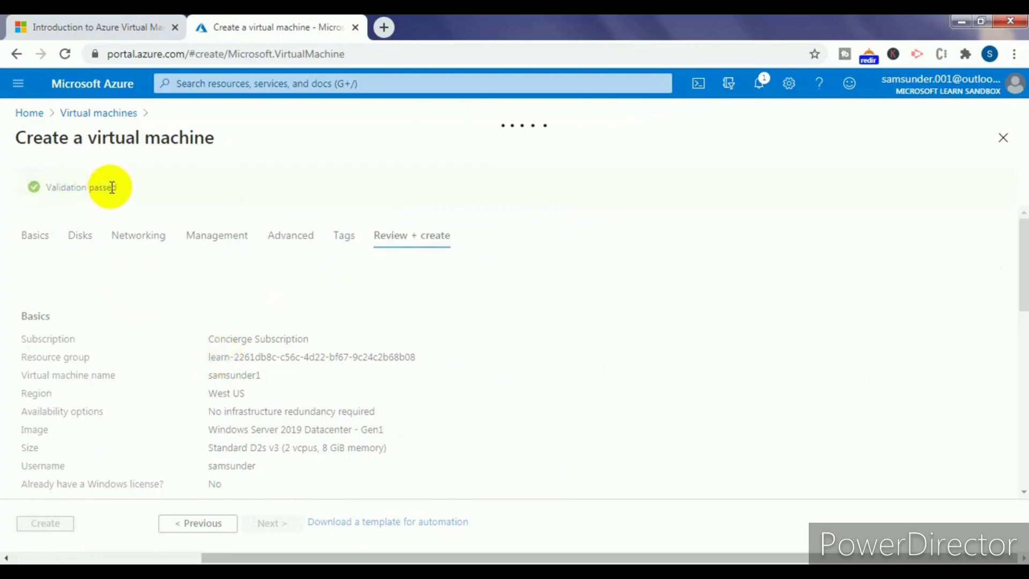
left_click_drag(88, 187, 58, 190)
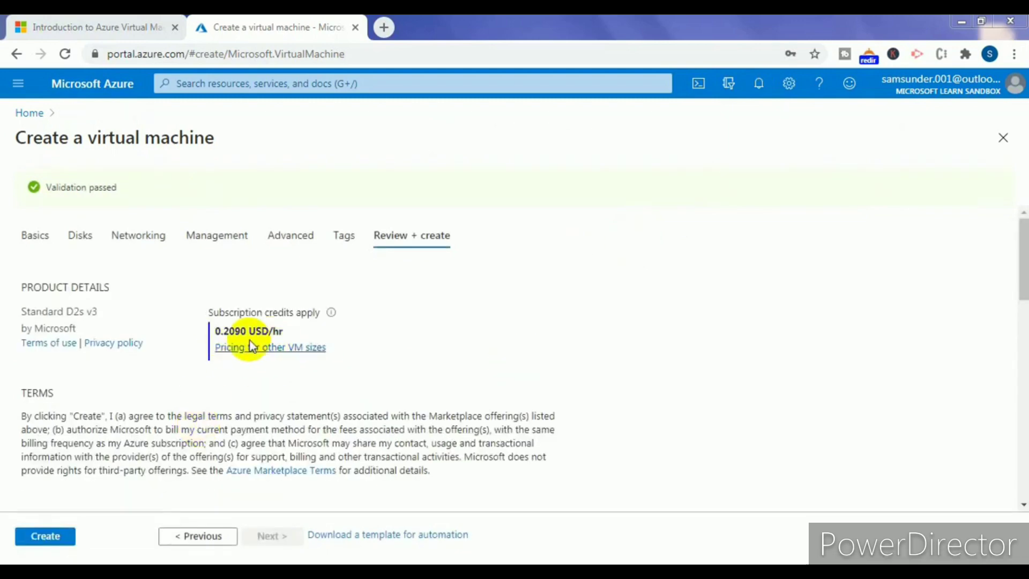
left_click(33, 542)
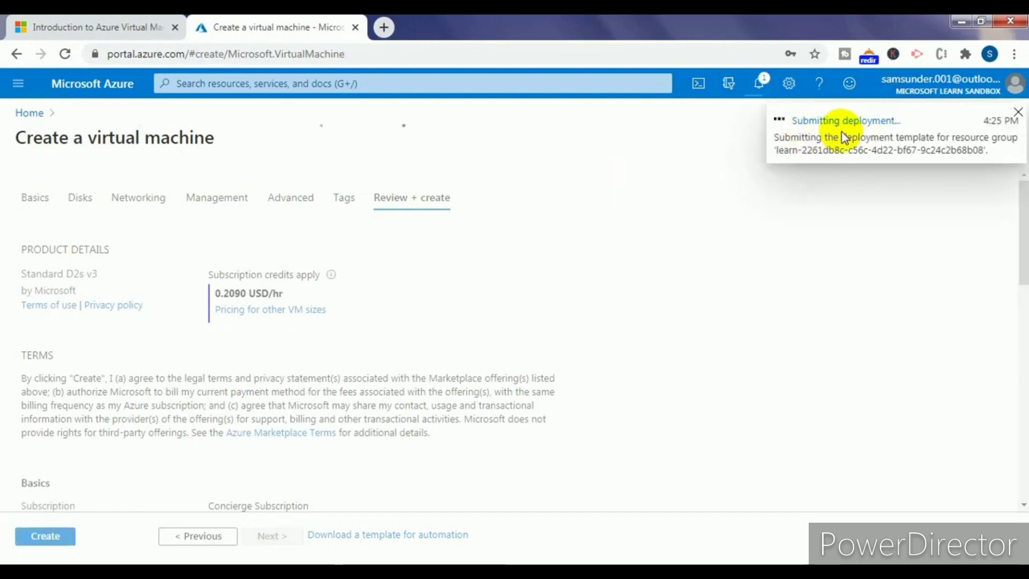
left_click(759, 85)
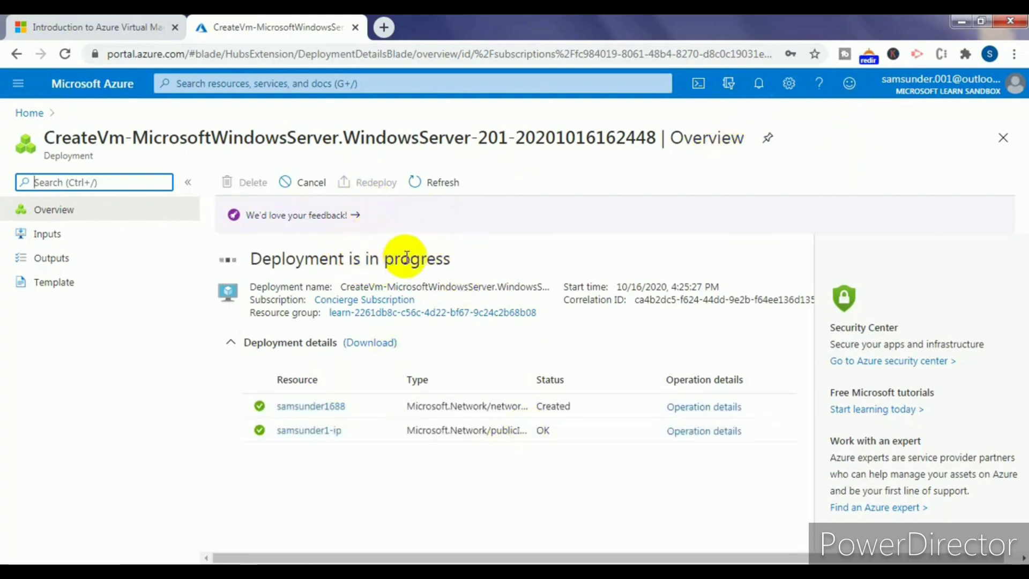
- Open the deployed VM, download and open samsunder1.rdp, and connect past the publisher warning
left_click_drag(466, 259, 399, 260)
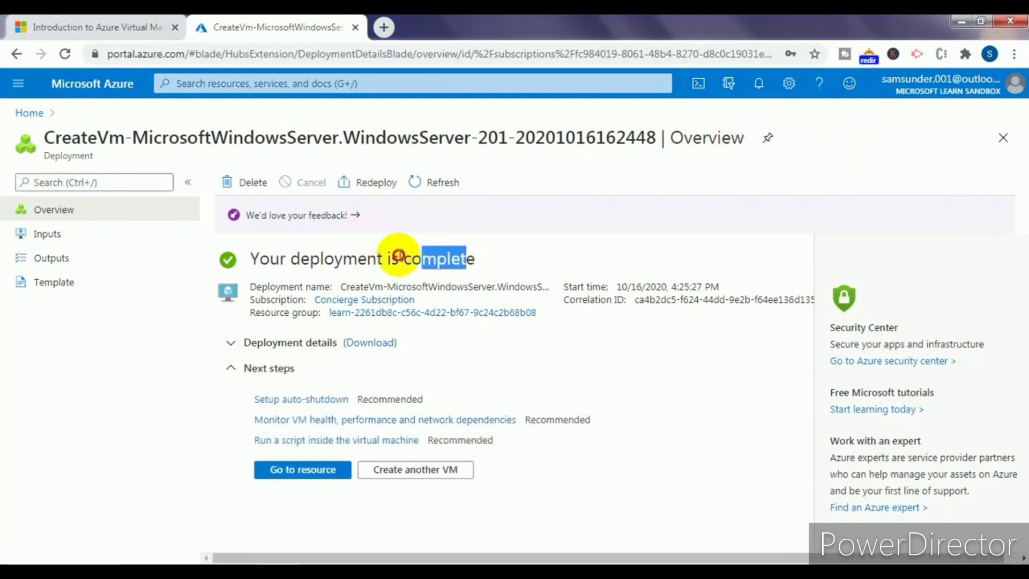
left_click(304, 470)
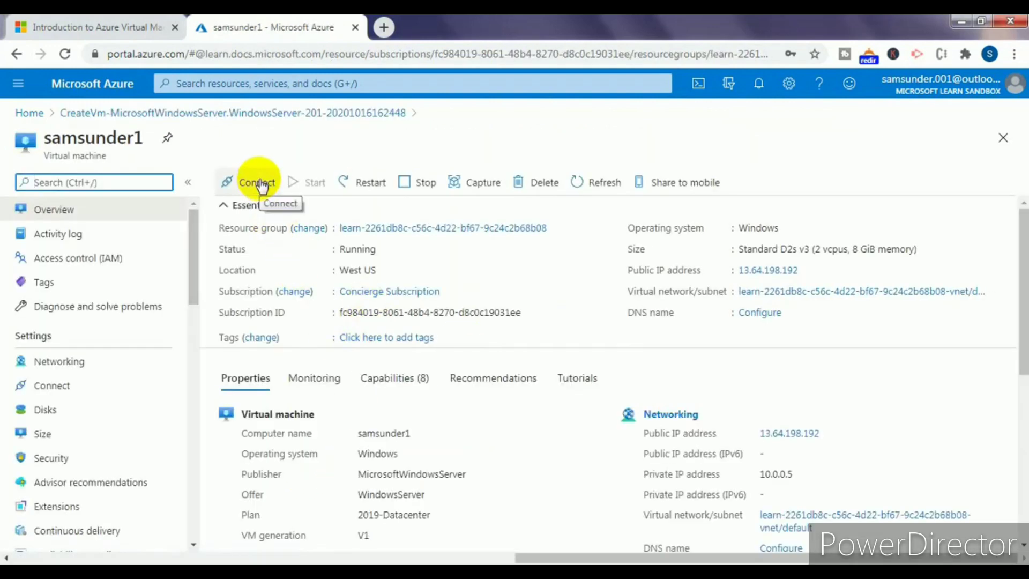
left_click(261, 186)
left_click(235, 210)
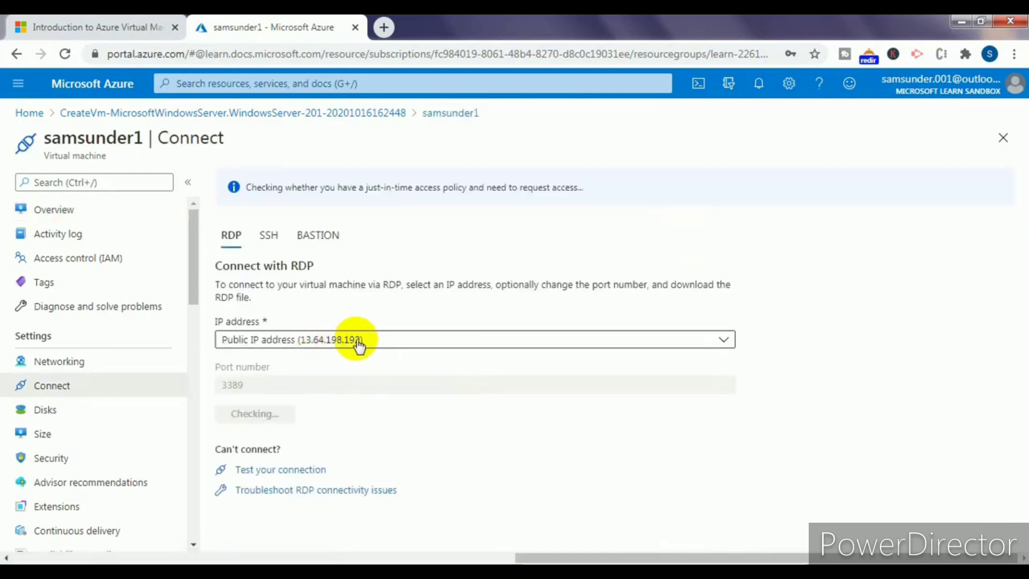
left_click(290, 415)
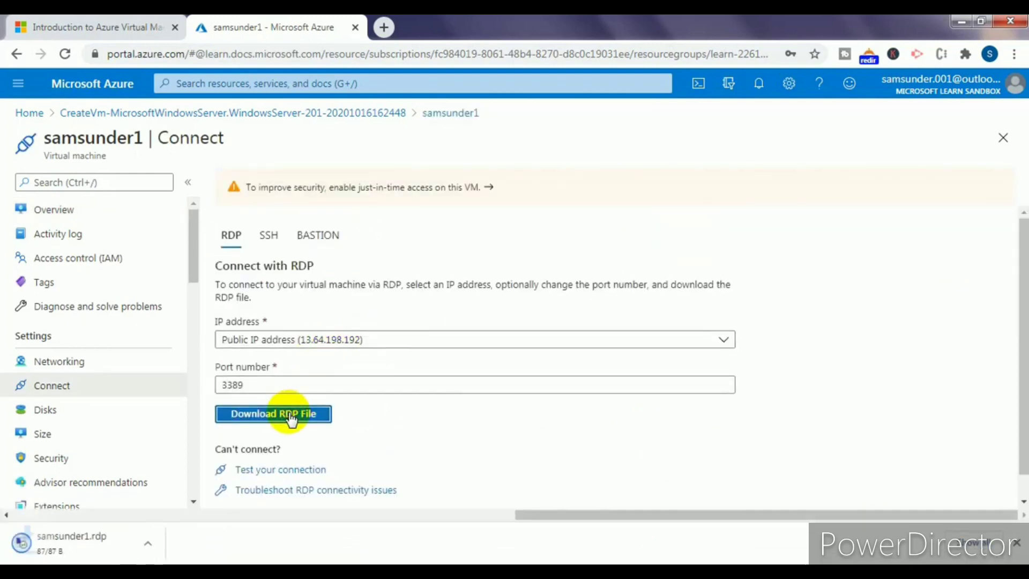
left_click(114, 545)
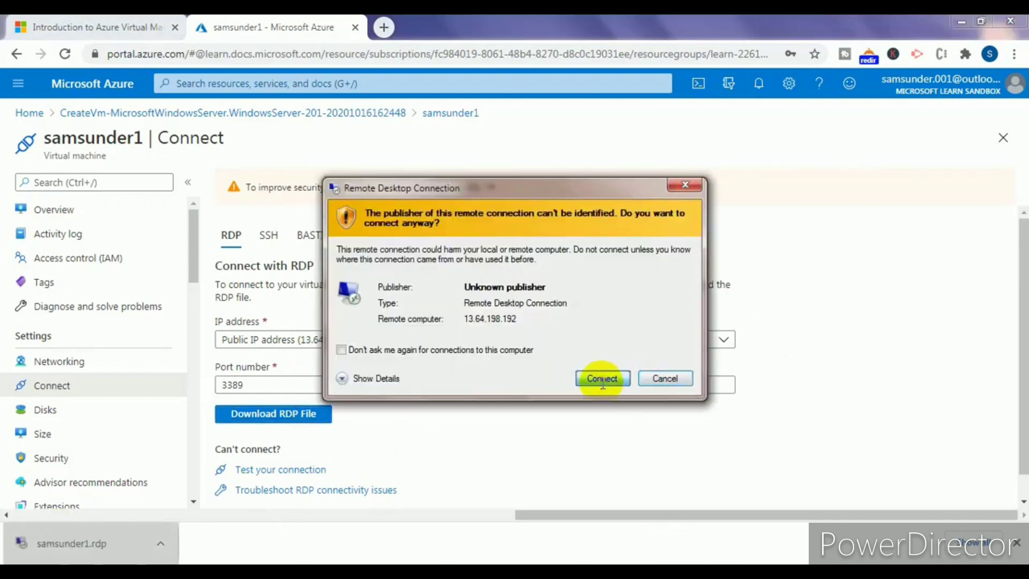
left_click(602, 379)
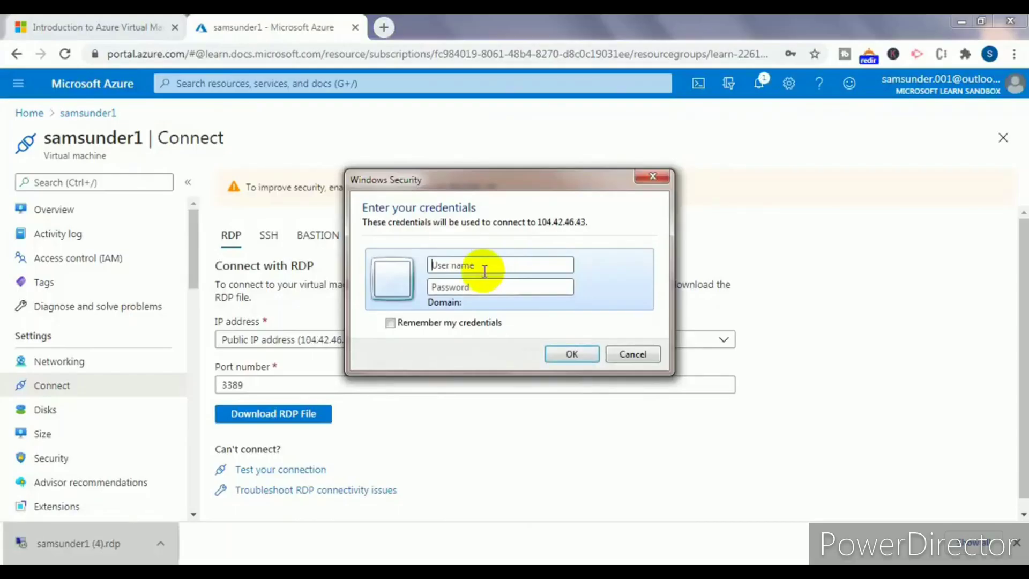
- Sign in to the VM at 104.42.46.43 as administrator, accept the certificate, and go full screen
type("under1")
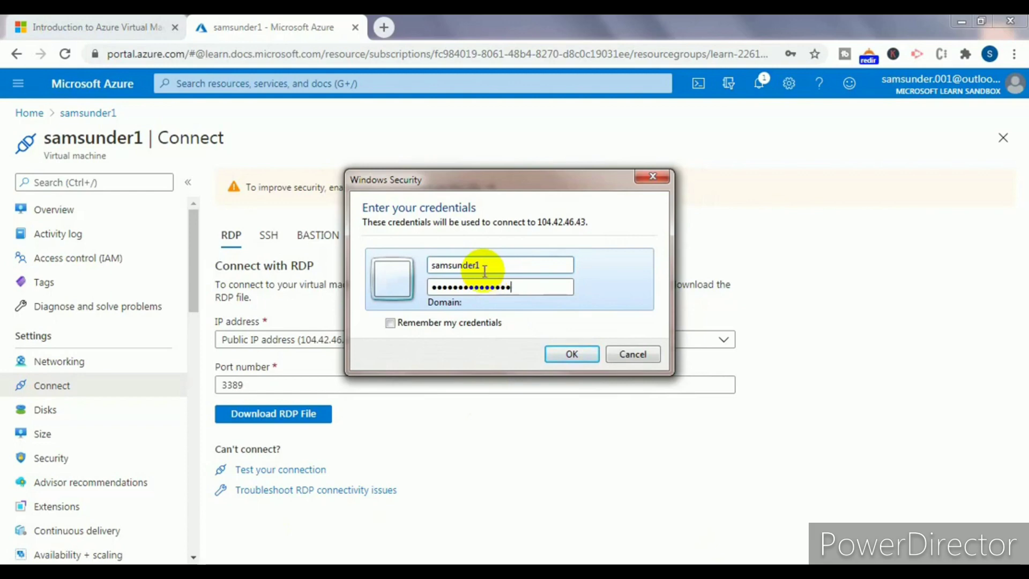
left_click(572, 354)
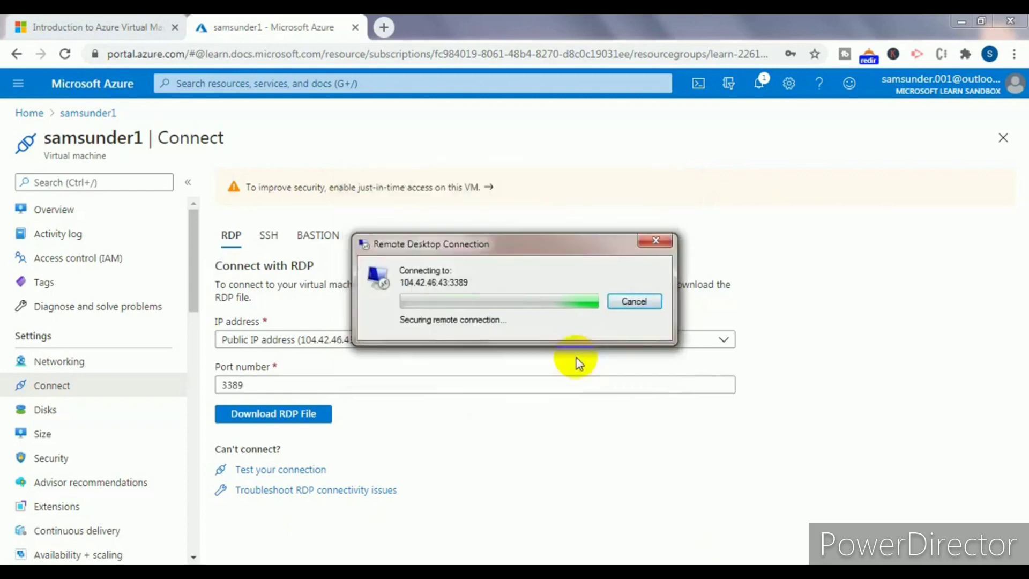
left_click(560, 420)
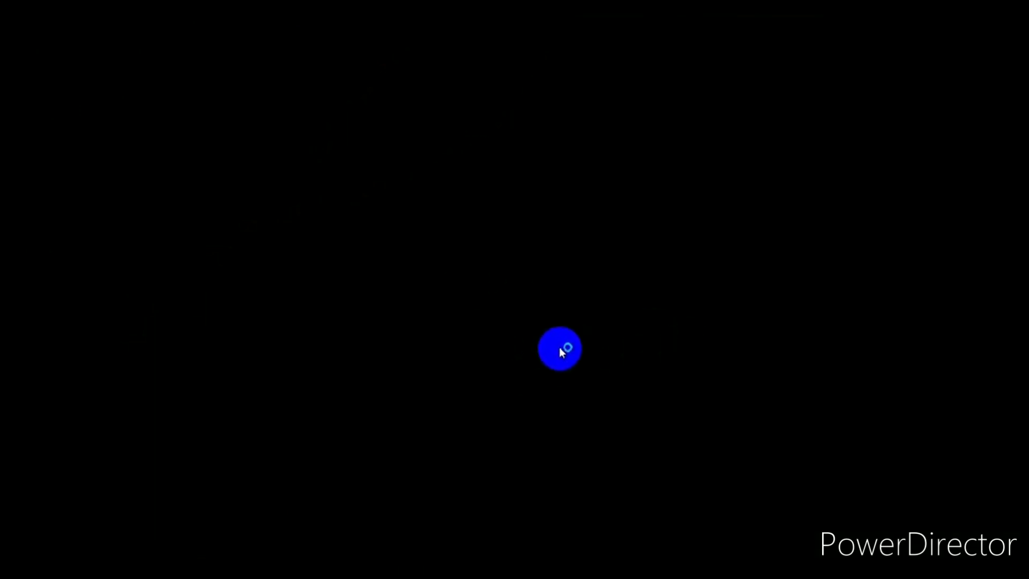
mouse_move(534, 19)
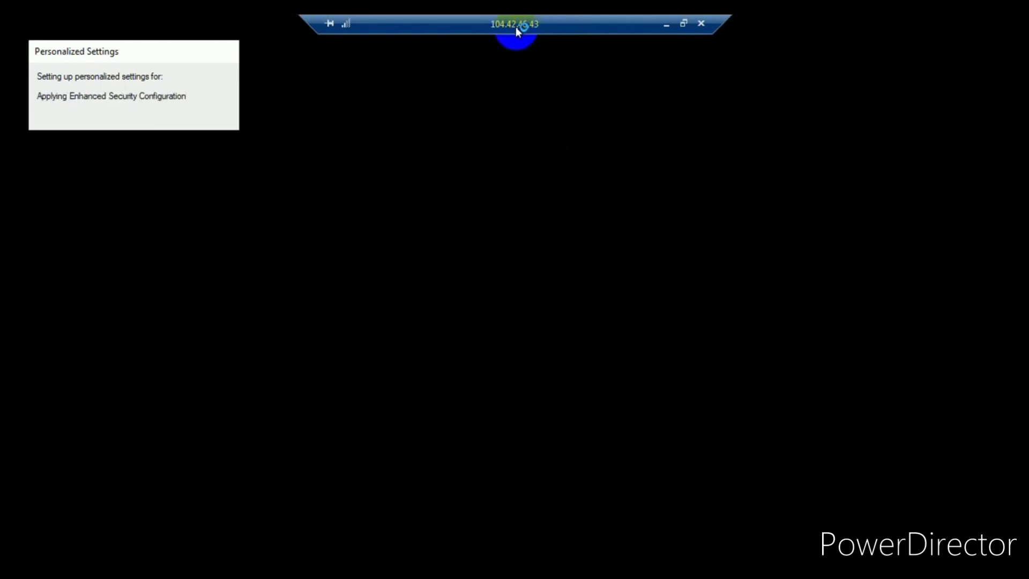
double_click(515, 26)
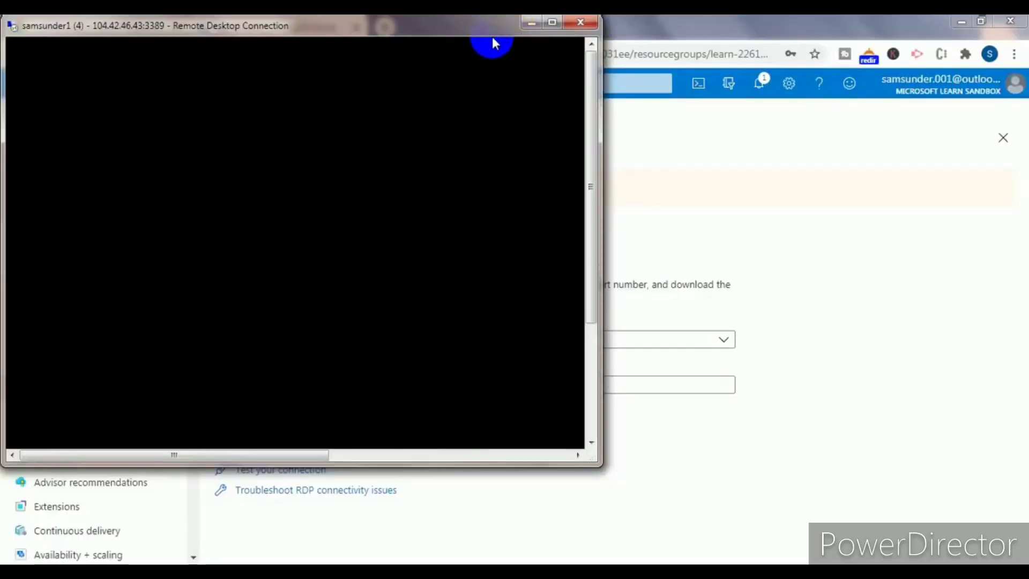
double_click(443, 33)
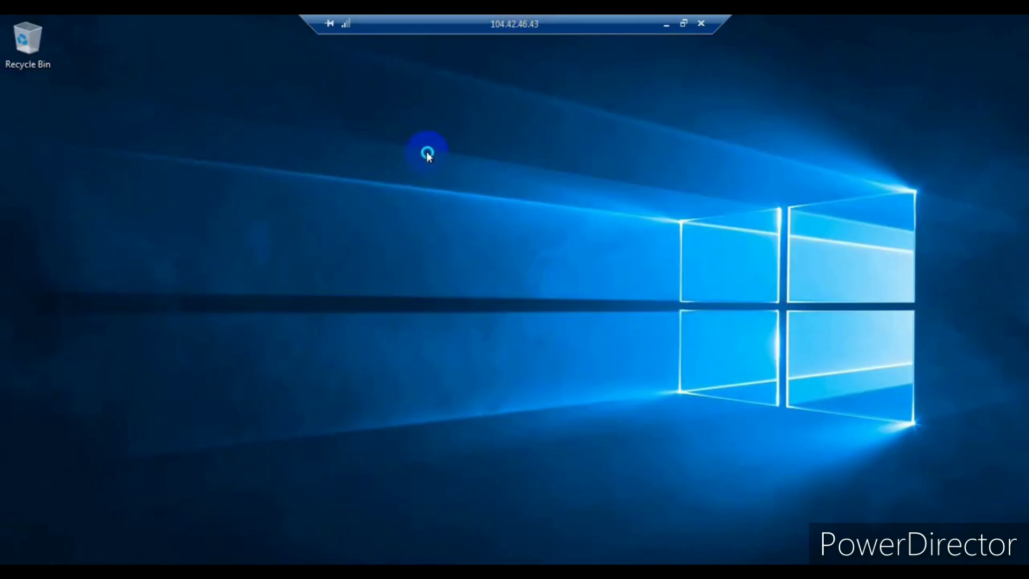
- Refresh the remote desktop and decline making the server discoverable on the network
right_click(428, 152)
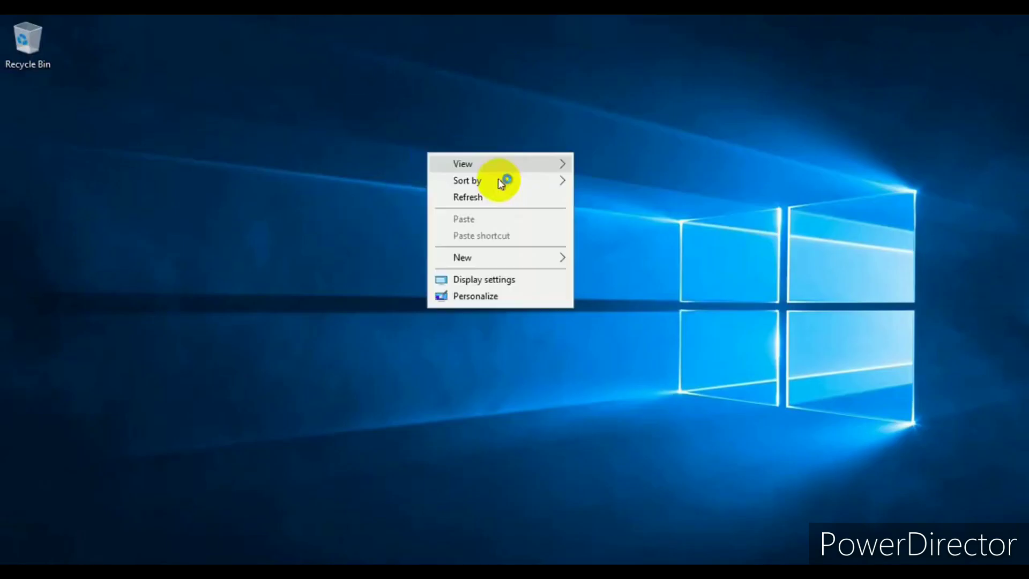
left_click(499, 198)
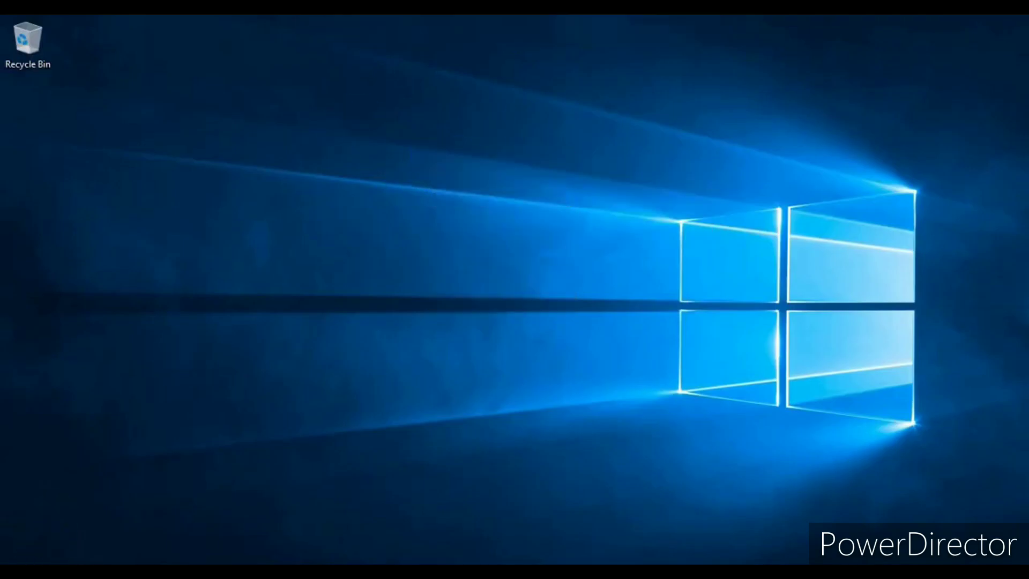
key("super")
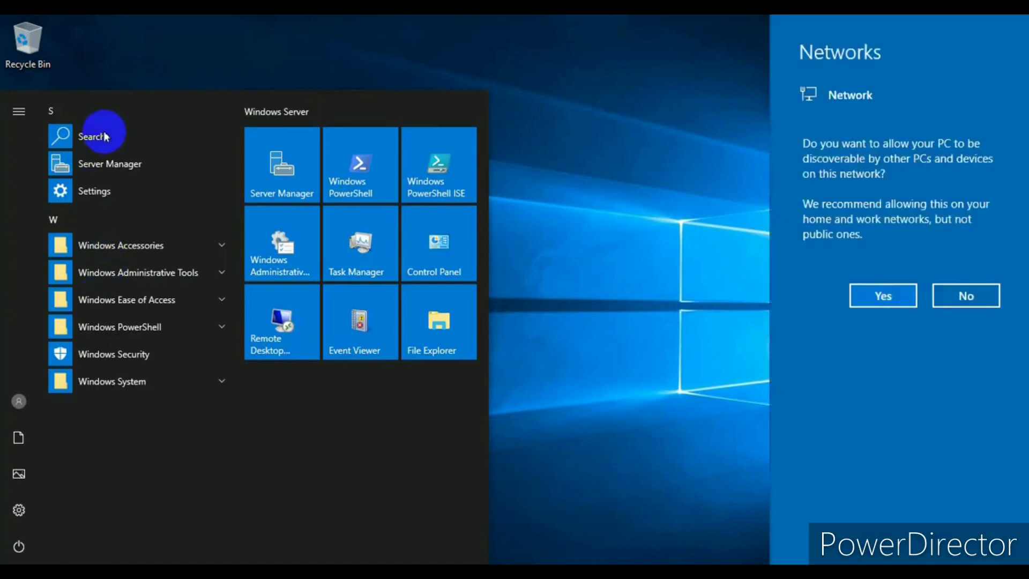
left_click(983, 295)
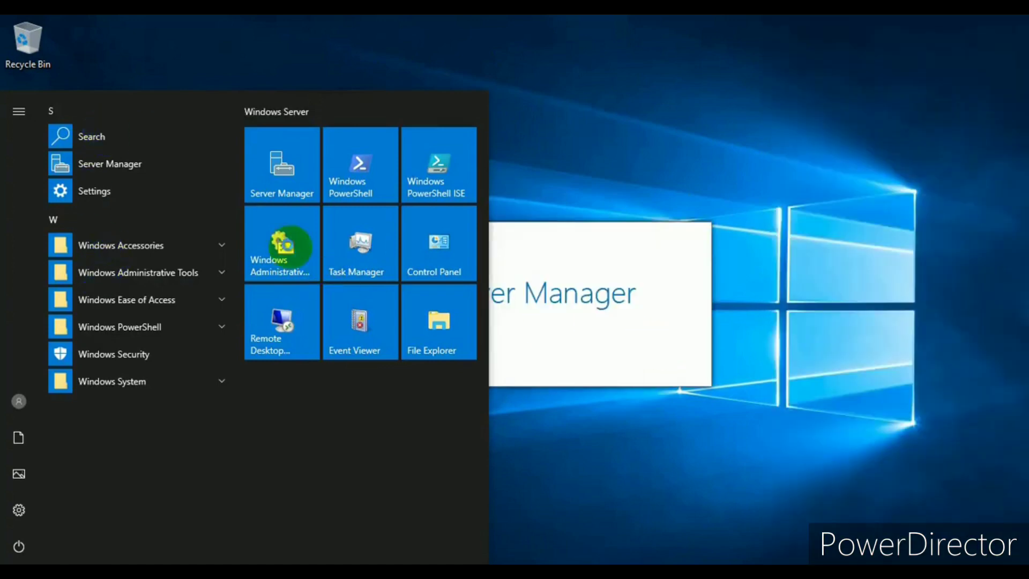
- Close the Start menu, dismiss the Windows Admin Center notice, and window the session
left_click(635, 293)
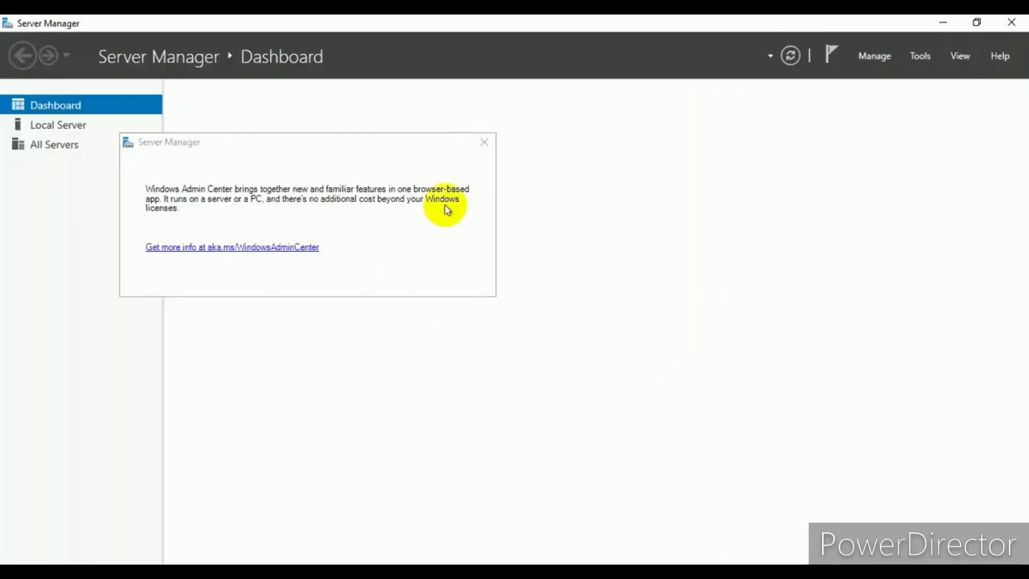
left_click(486, 145)
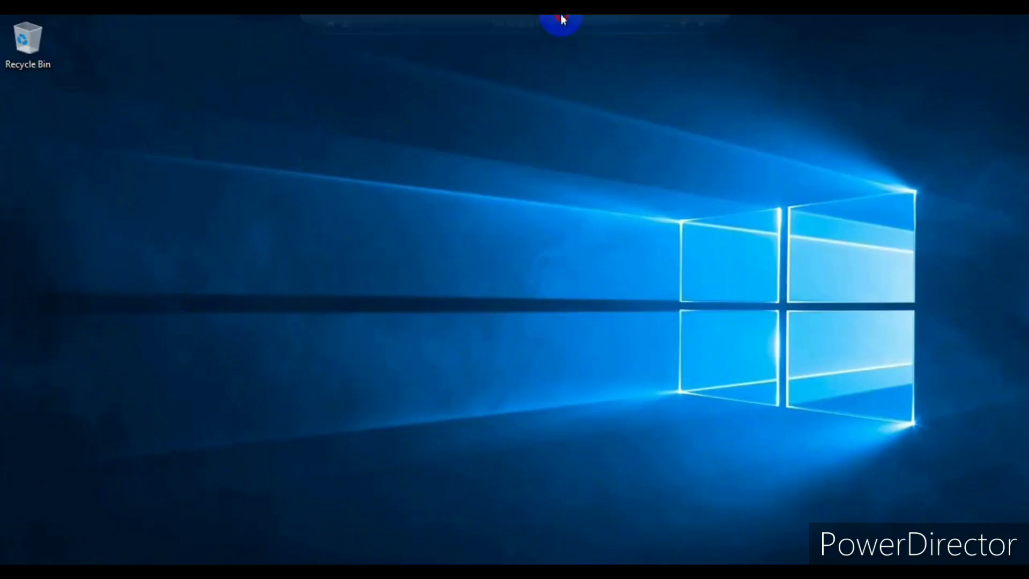
double_click(559, 24)
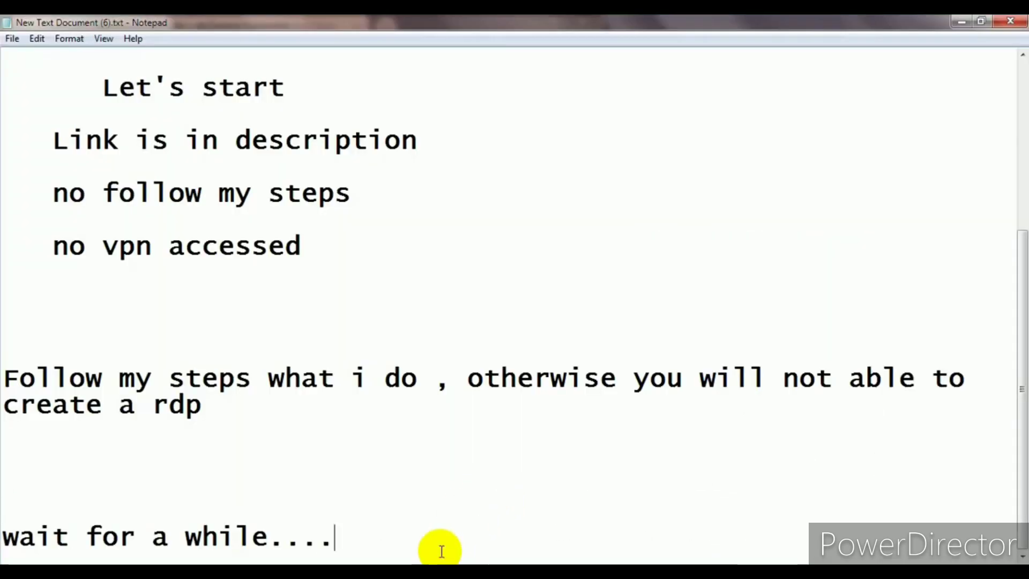
scroll(437, 548, "down", 1)
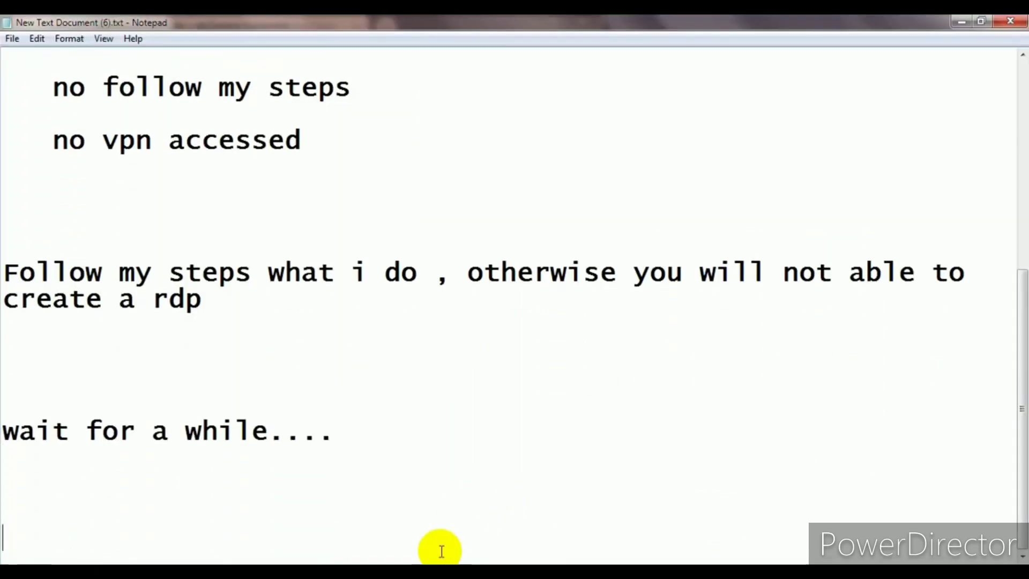
- Type 'copy chrome setup from your pc and paste it to rdp' in Notepad, fixing typos
type("copy c")
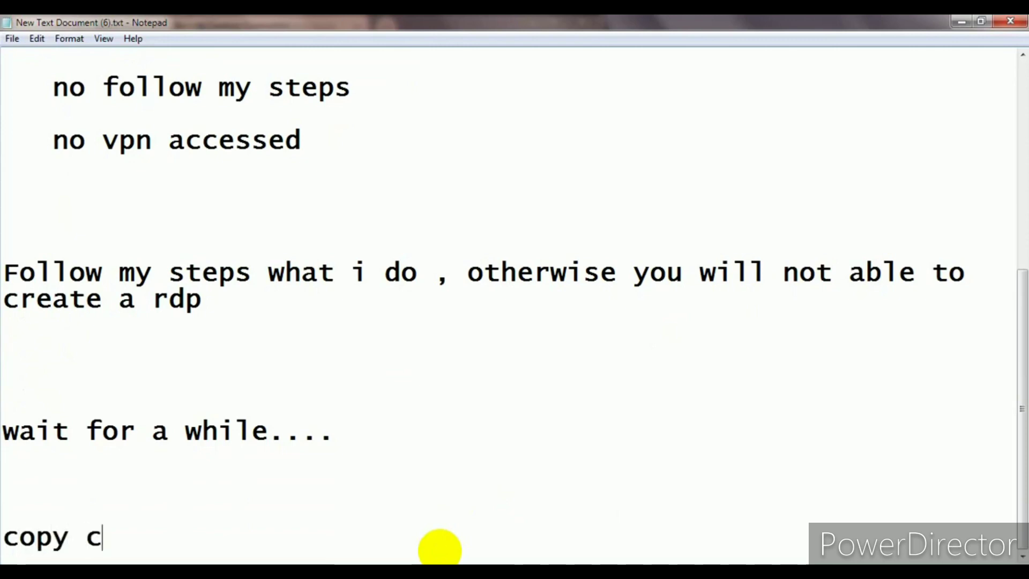
type("hrome setup")
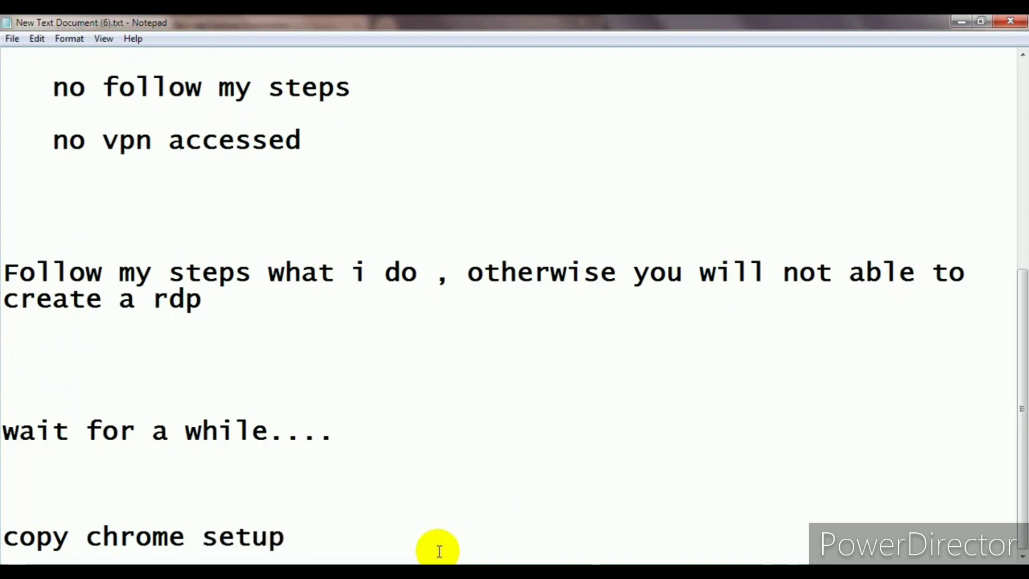
type(" from you")
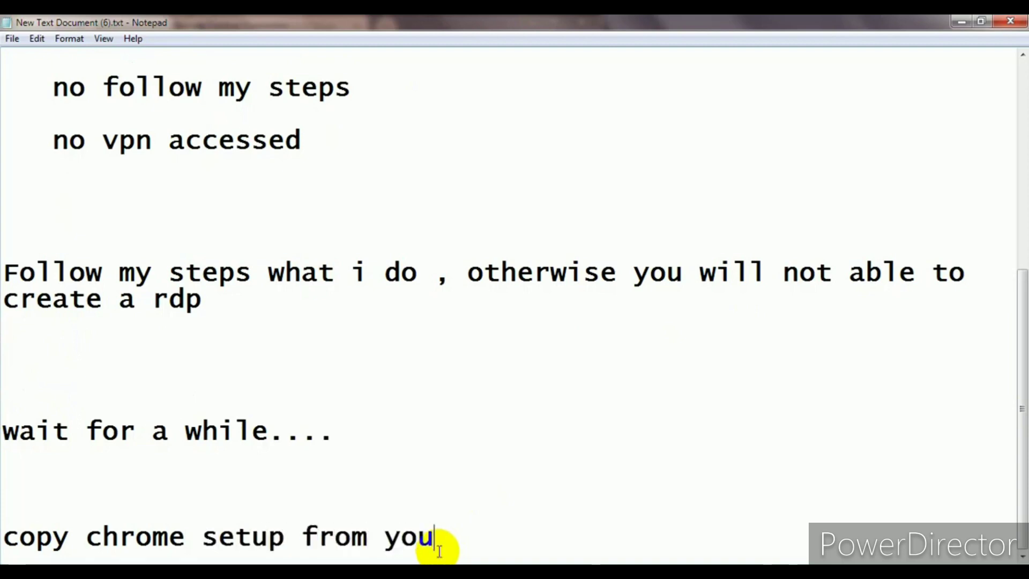
type("r pc")
key("BackSpace")
type("pc to")
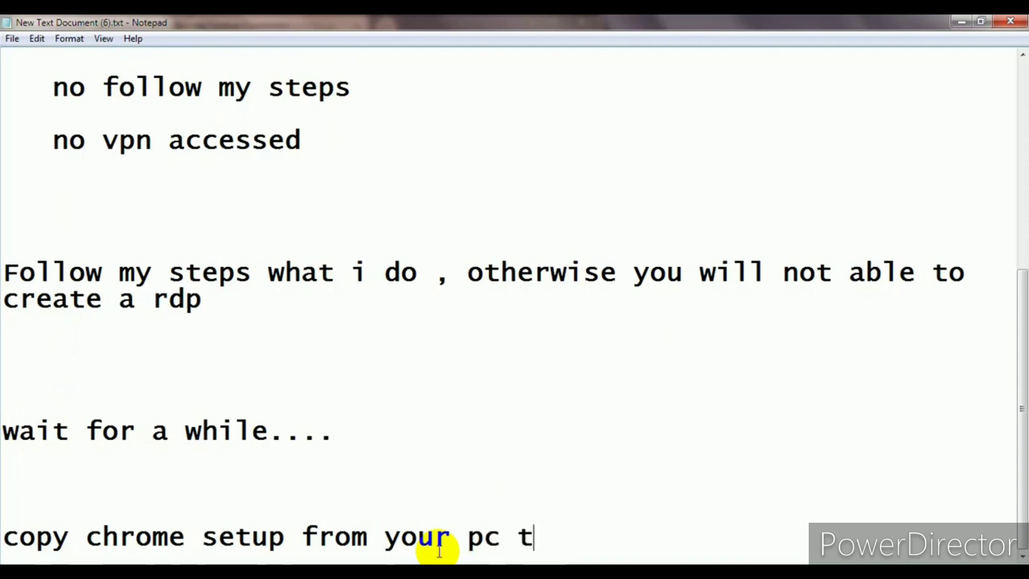
key("BackSpace")
type("and paste ")
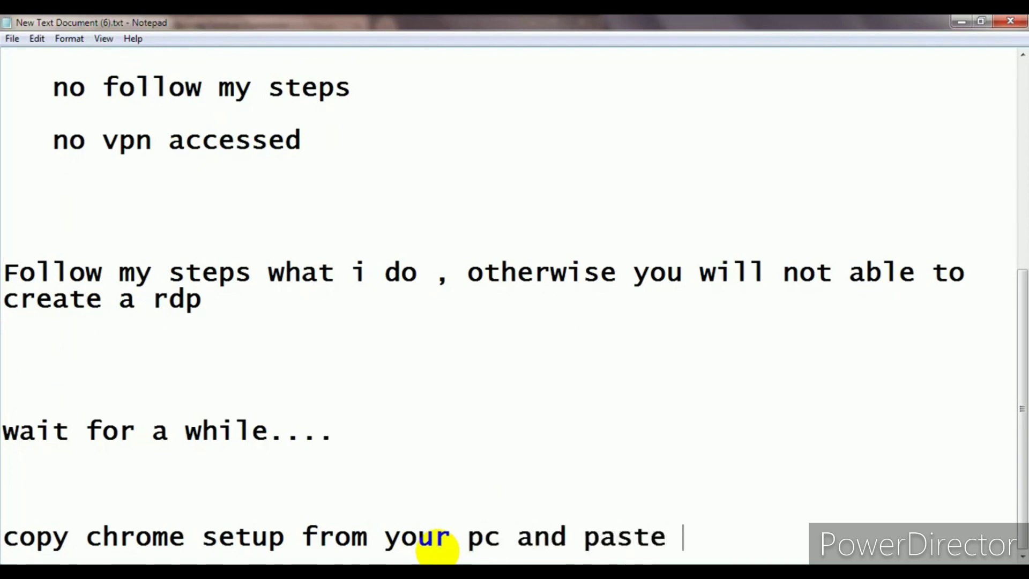
type("it")
key("BackSpace")
key("BackSpace")
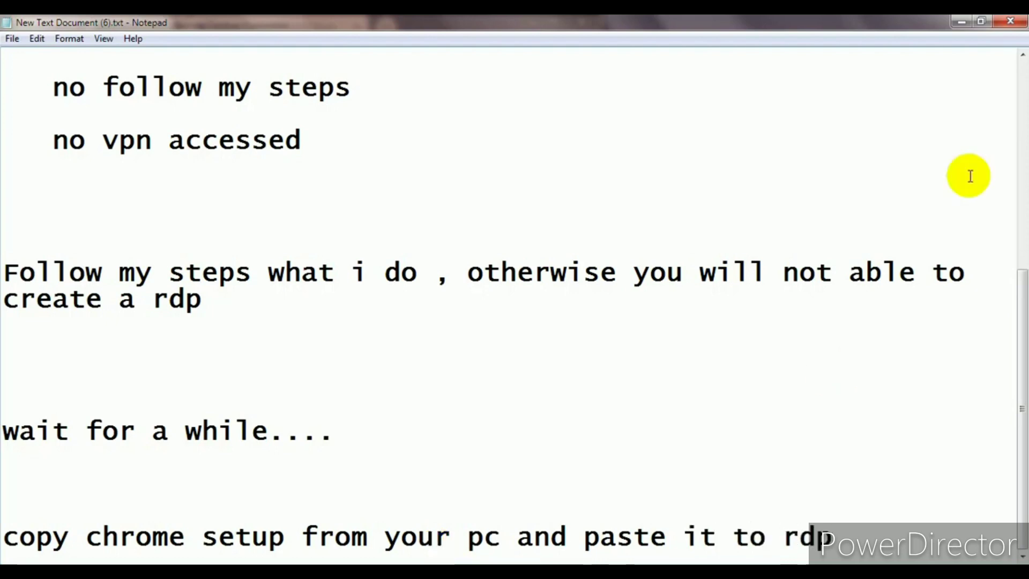
left_click(962, 22)
- Paste ChromeSetup.exe onto the remote desktop, widen the windowed session, and return to Notepad
left_click(958, 19)
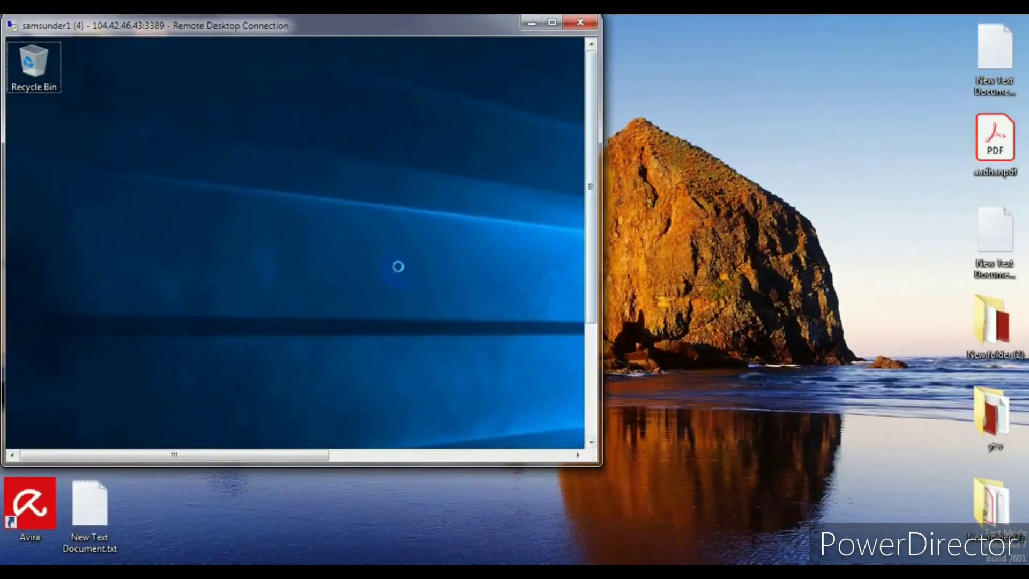
right_click(398, 266)
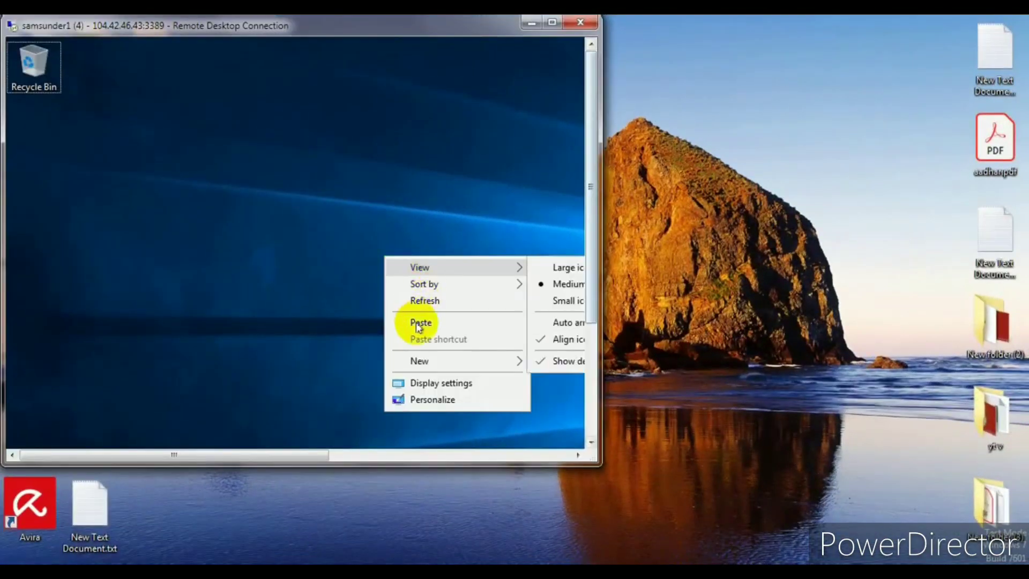
left_click(414, 320)
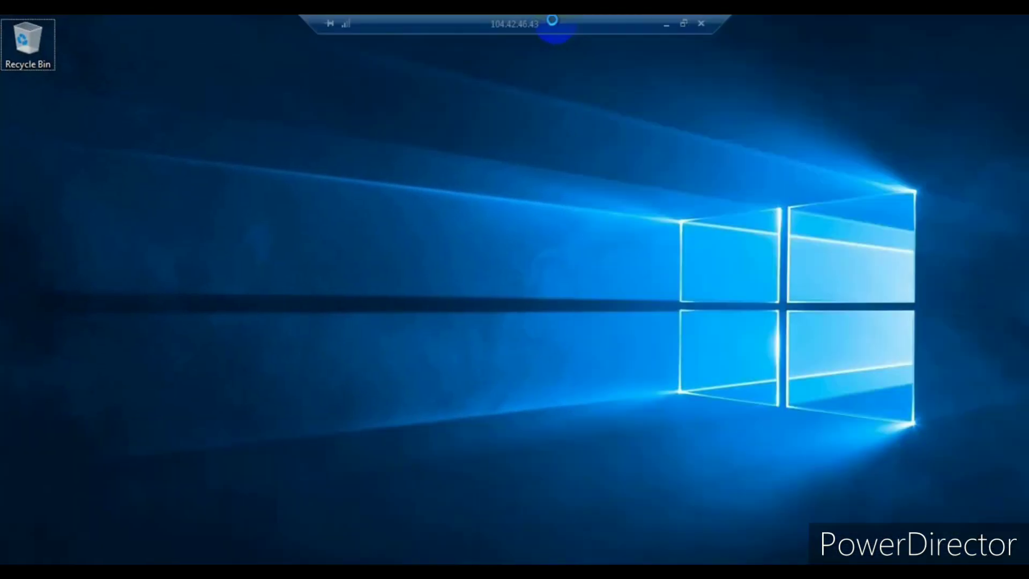
left_click(552, 22)
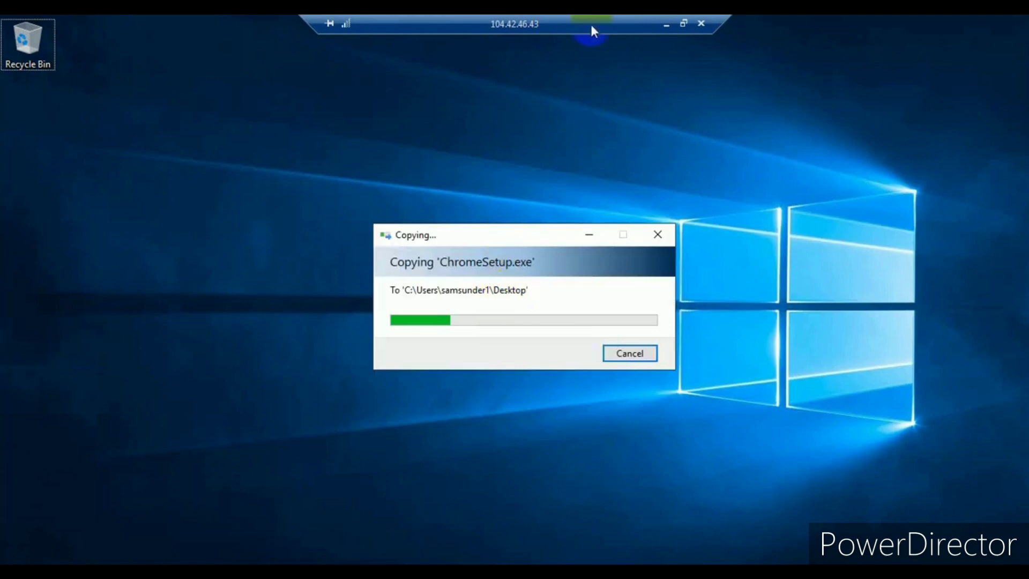
double_click(591, 24)
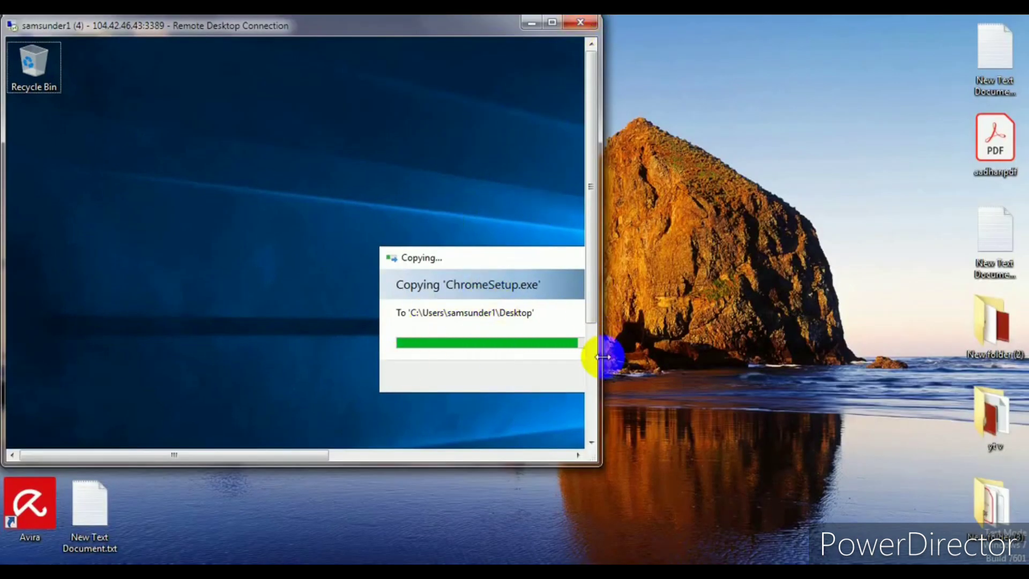
left_click_drag(603, 357, 804, 359)
mouse_move(680, 562)
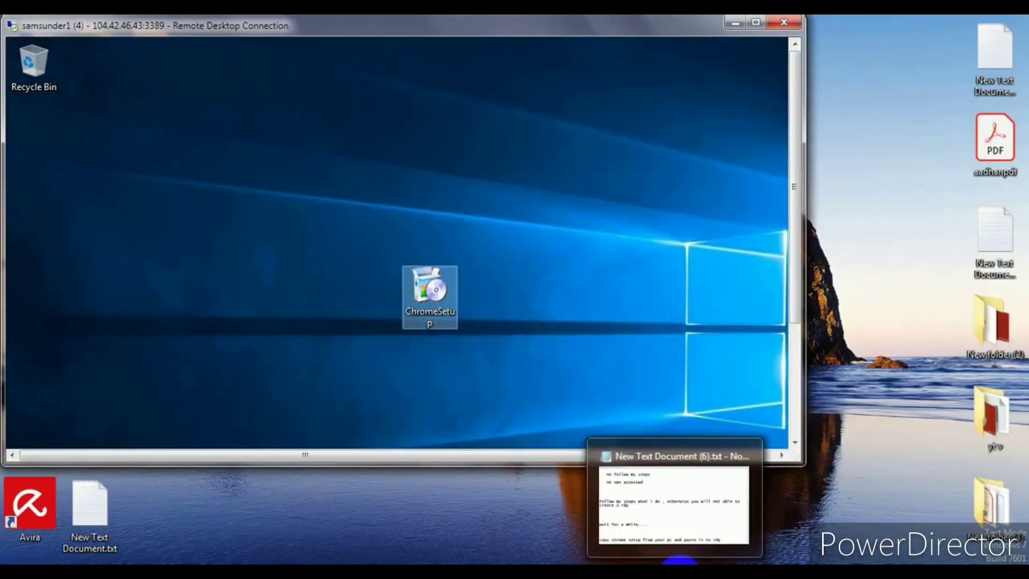
left_click(556, 395)
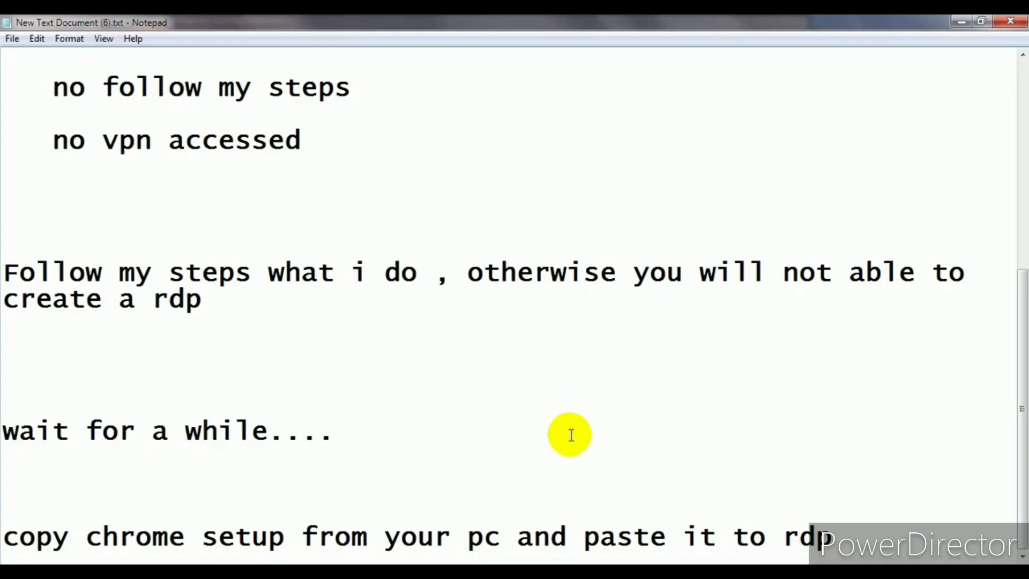
- Add lines 'install it and enjoy your speed' and 'Hope u enjoyed LIke share subscribe my channel'
left_click(866, 525)
key("Return")
key("Return")
key("Return")
type("instal")
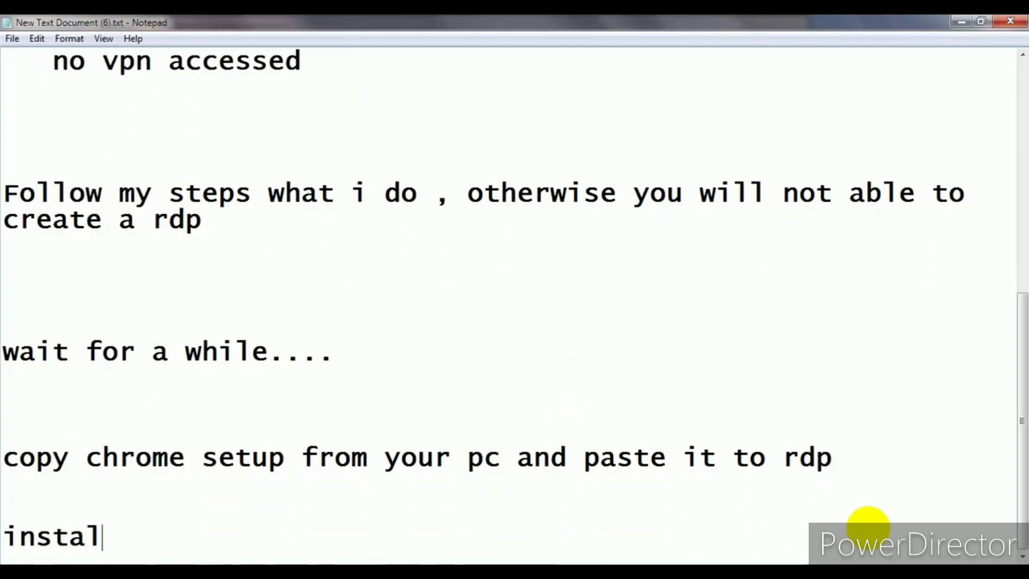
type("l it and enjoy yot")
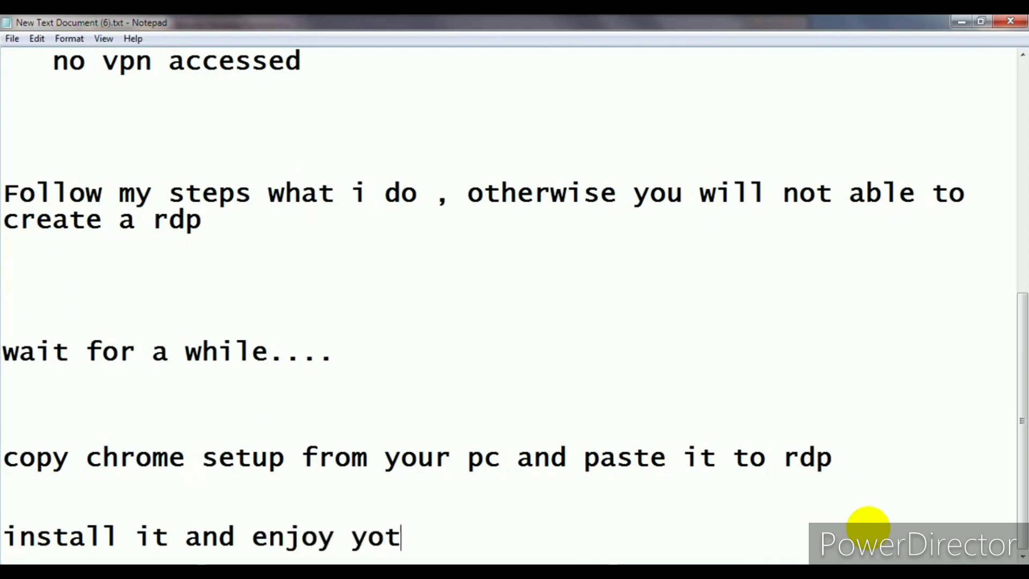
key("BackSpace")
type("ur s")
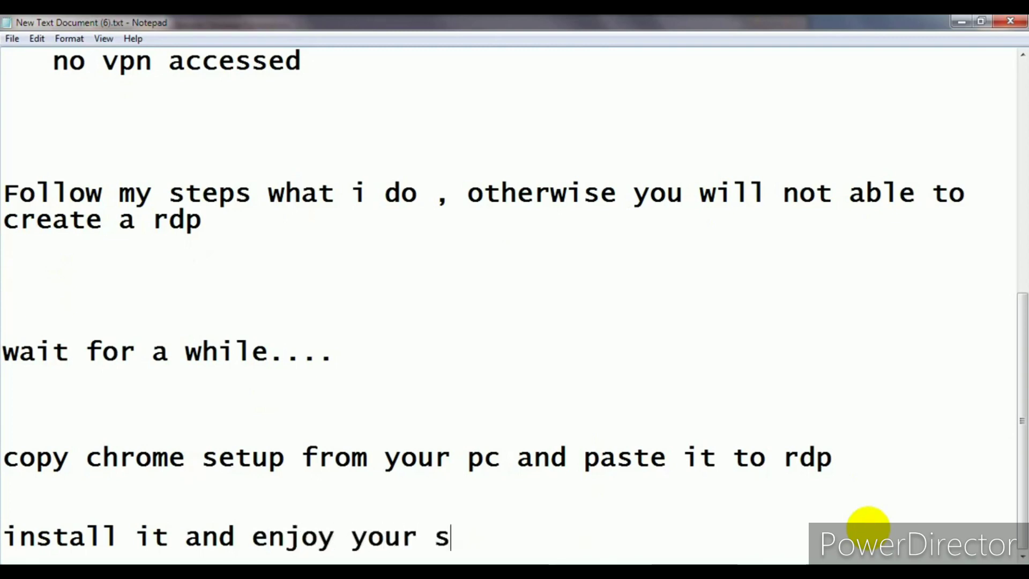
type("peed")
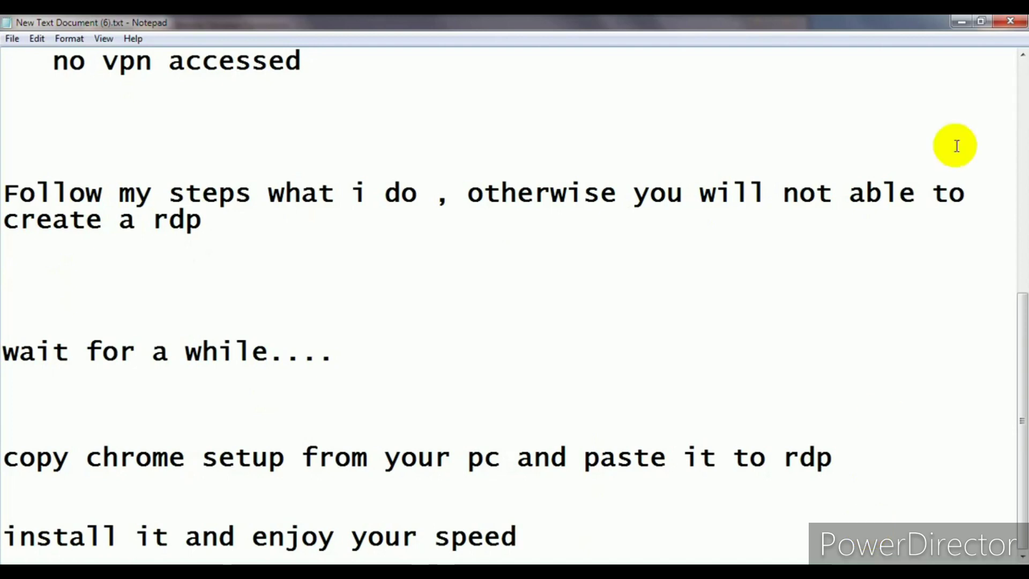
key("Return")
key("Return")
key("Return")
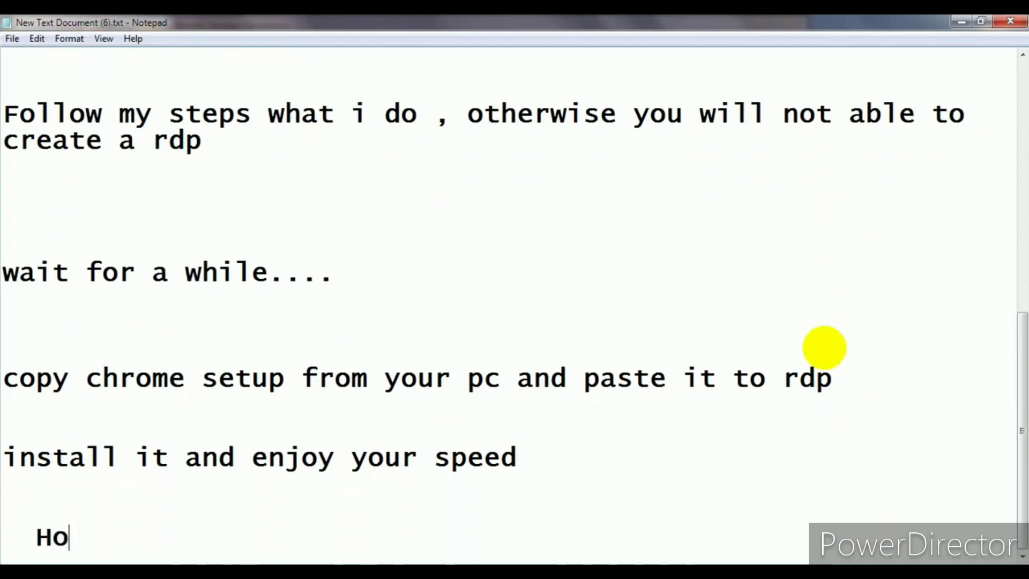
type("Hope u en")
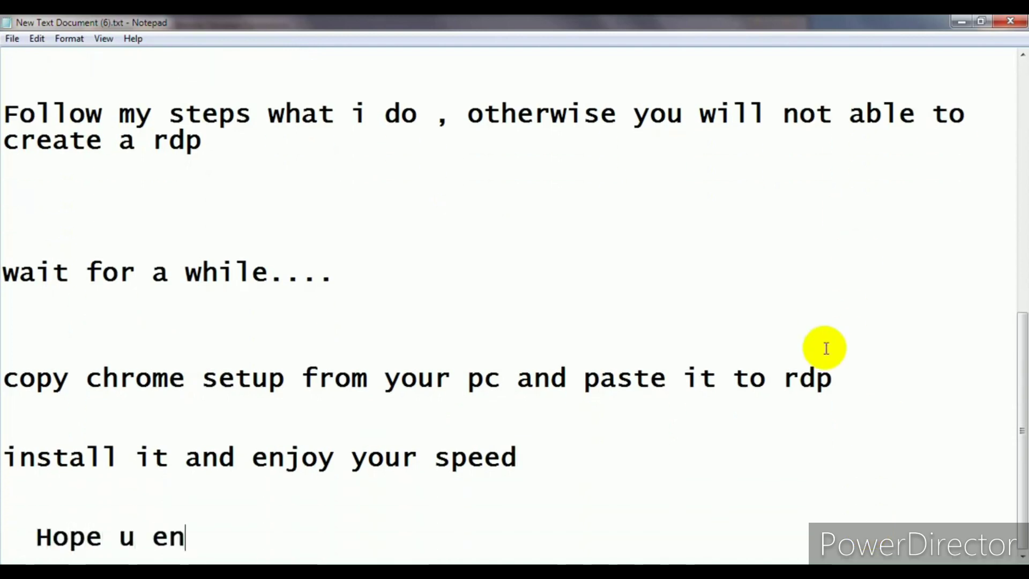
type("joyed LIk")
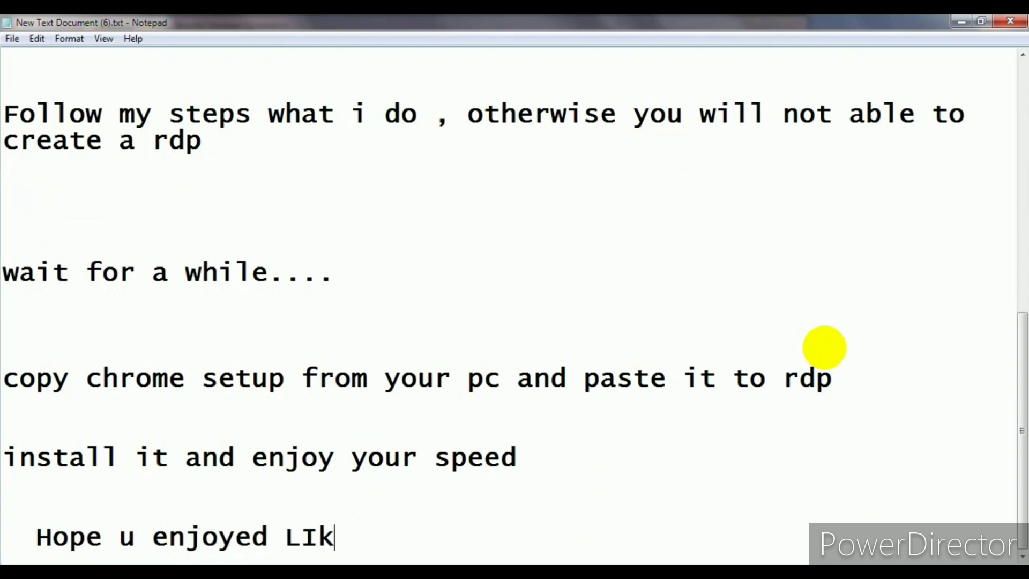
type("e sha")
key("BackSpace")
type("sha")
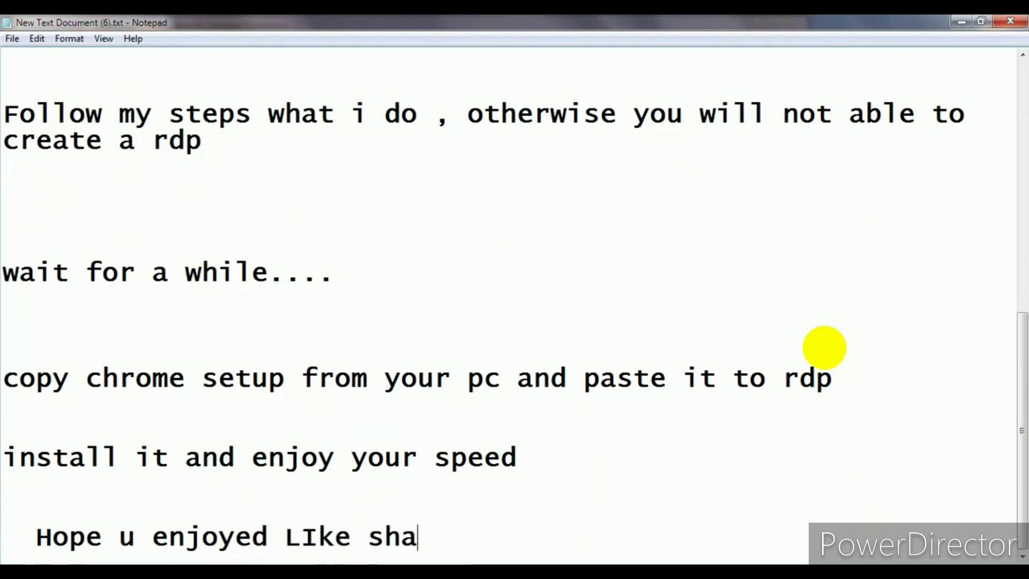
type("re s")
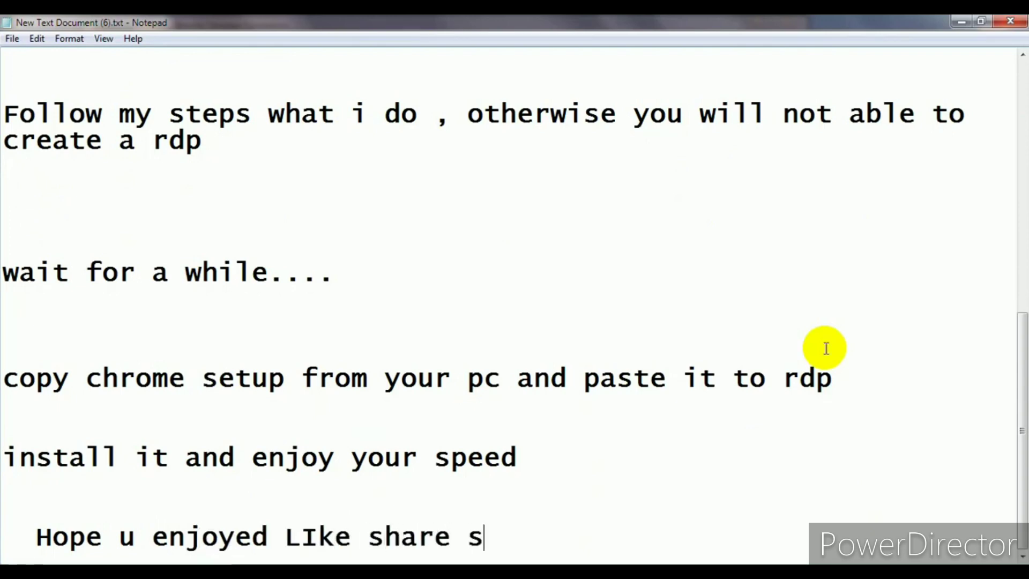
type("ubs")
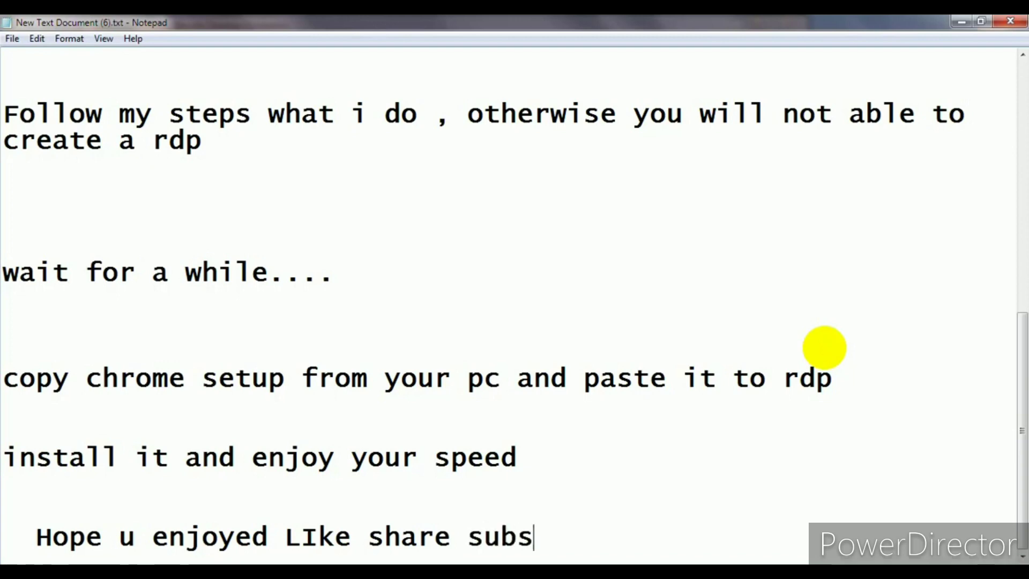
type("cribe")
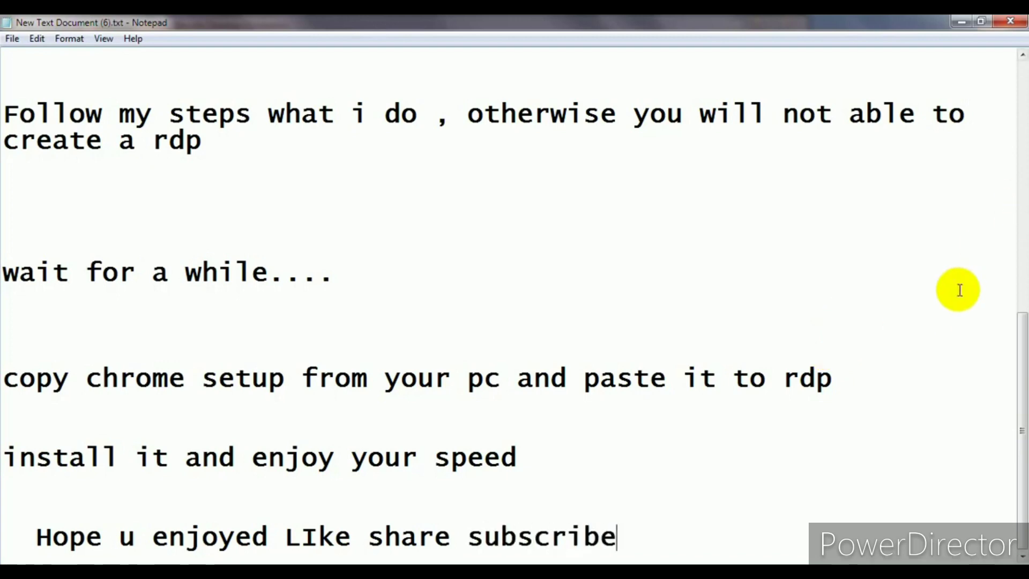
type(" my channel")
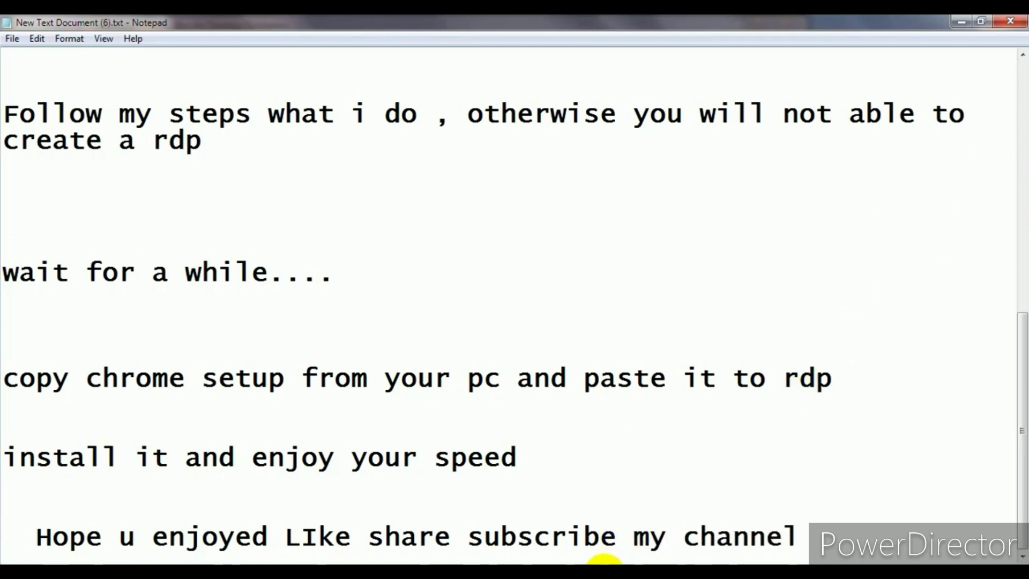
key("Return")
type("thN")
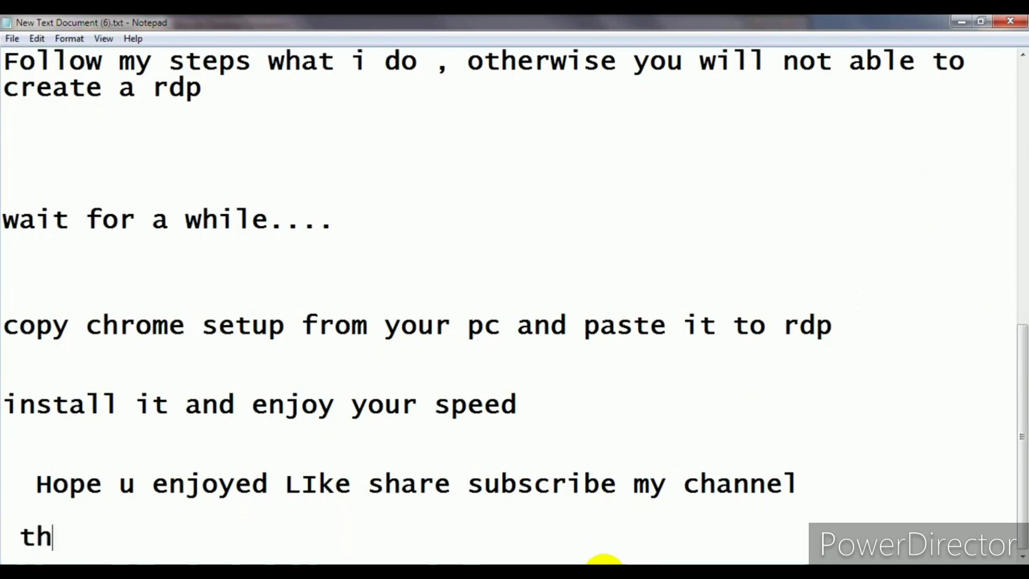